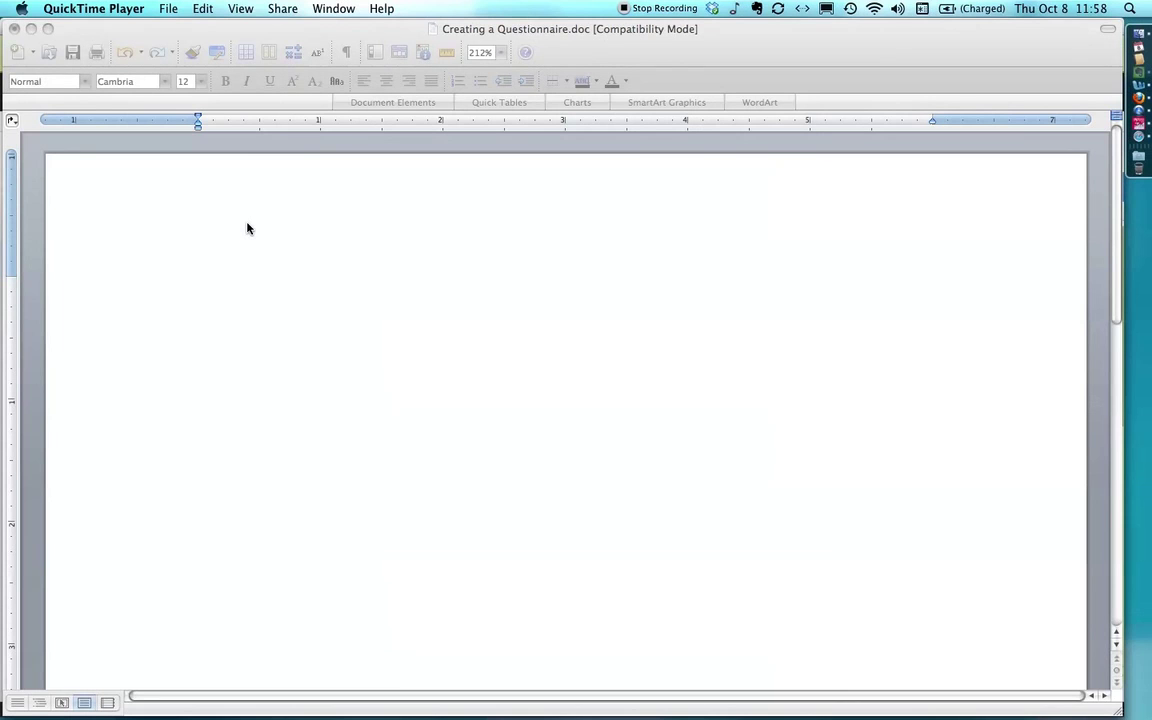
Make the blank 'Creating a Questionnaire.doc' Word window active
click(242, 255)
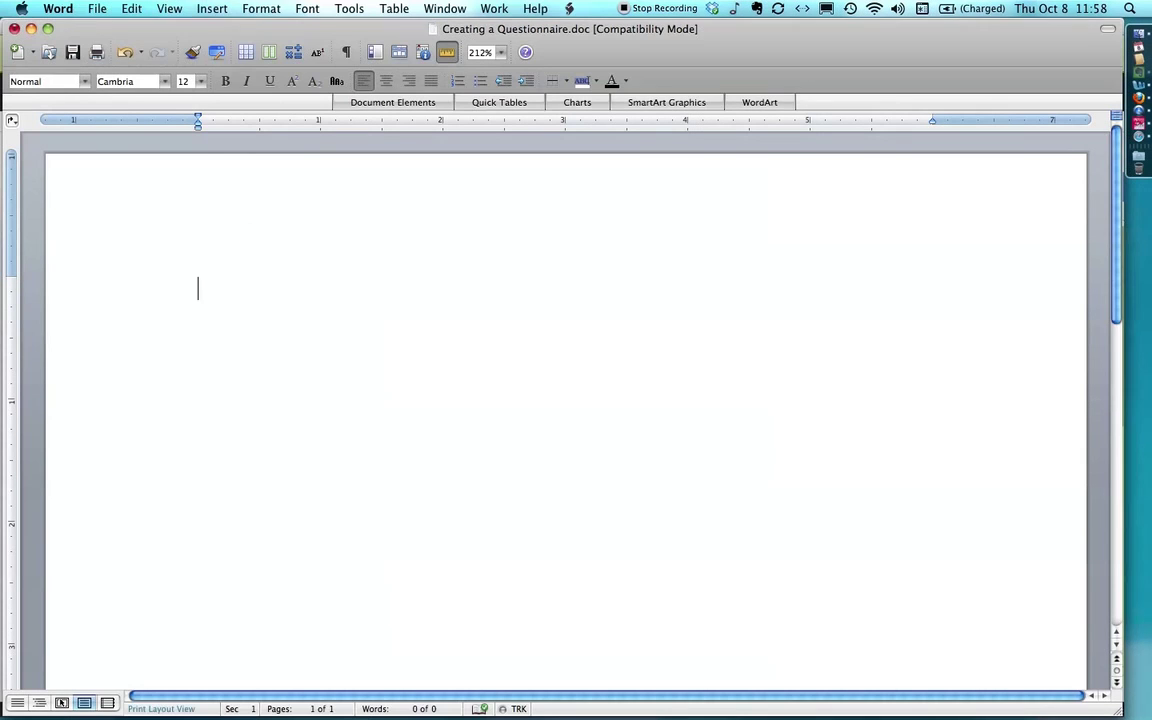
Type 'Study on Attitudes about College' as a centred 16-point Arial Black title, then start a new line
text(Study on At)
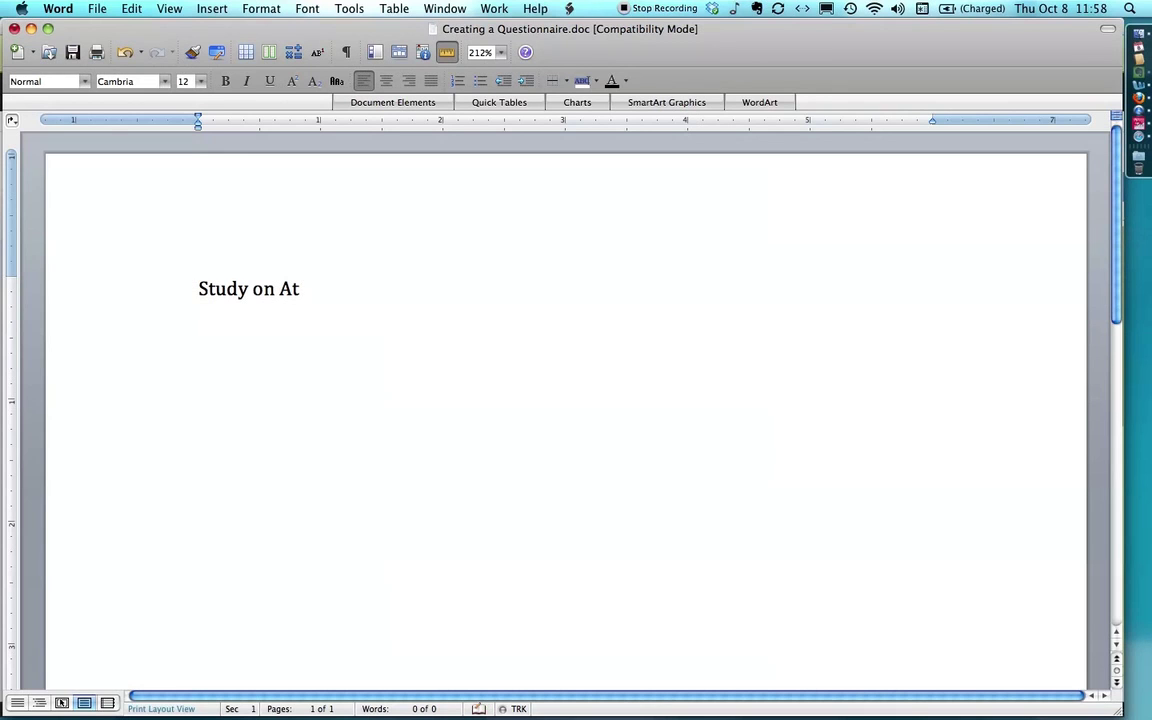
text(titudes about College)
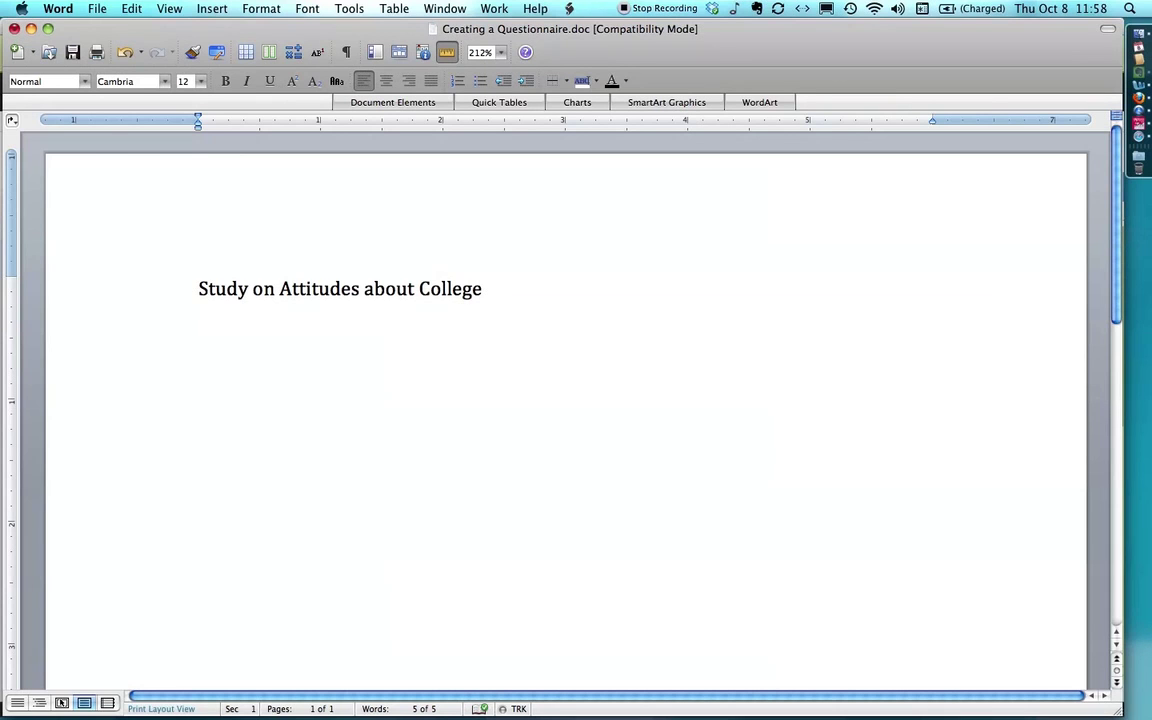
key(Return)
click(104, 303)
click(104, 300)
click(164, 81)
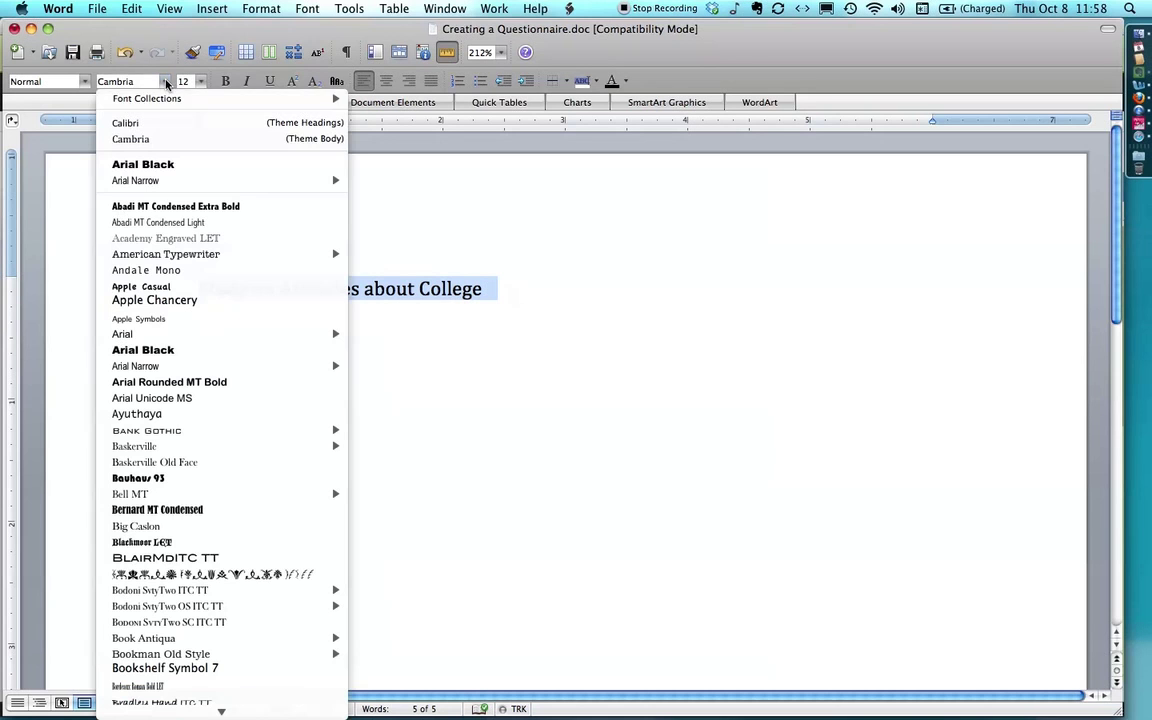
click(170, 164)
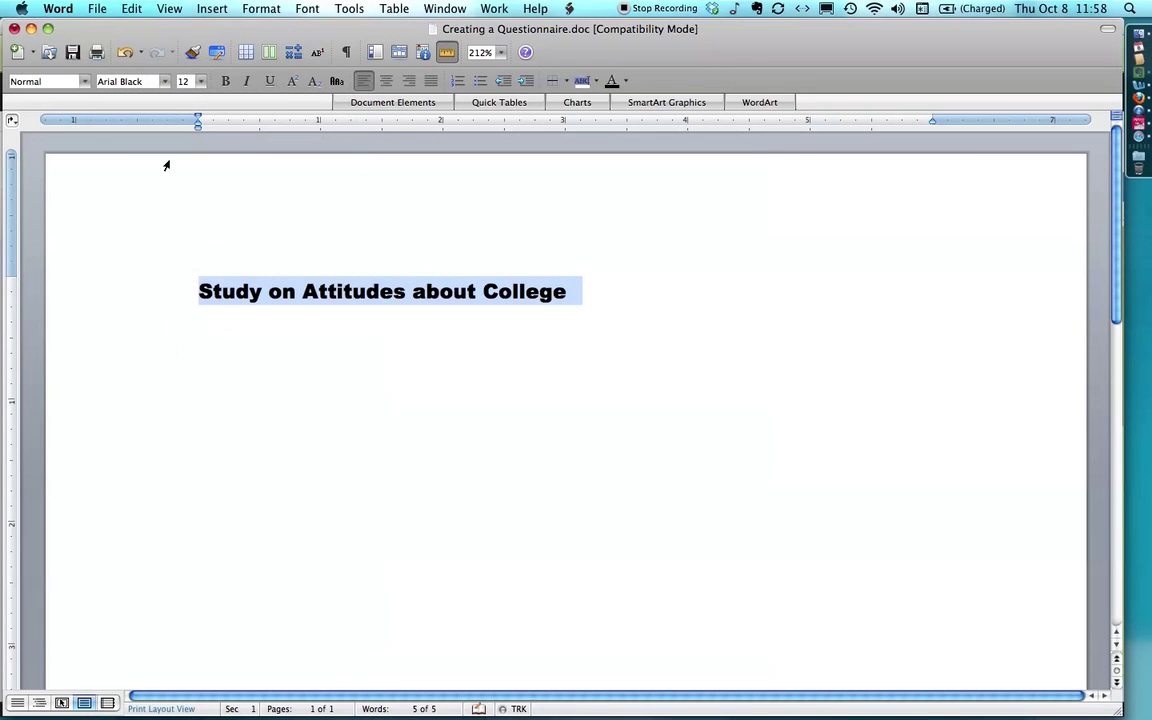
click(386, 80)
click(201, 81)
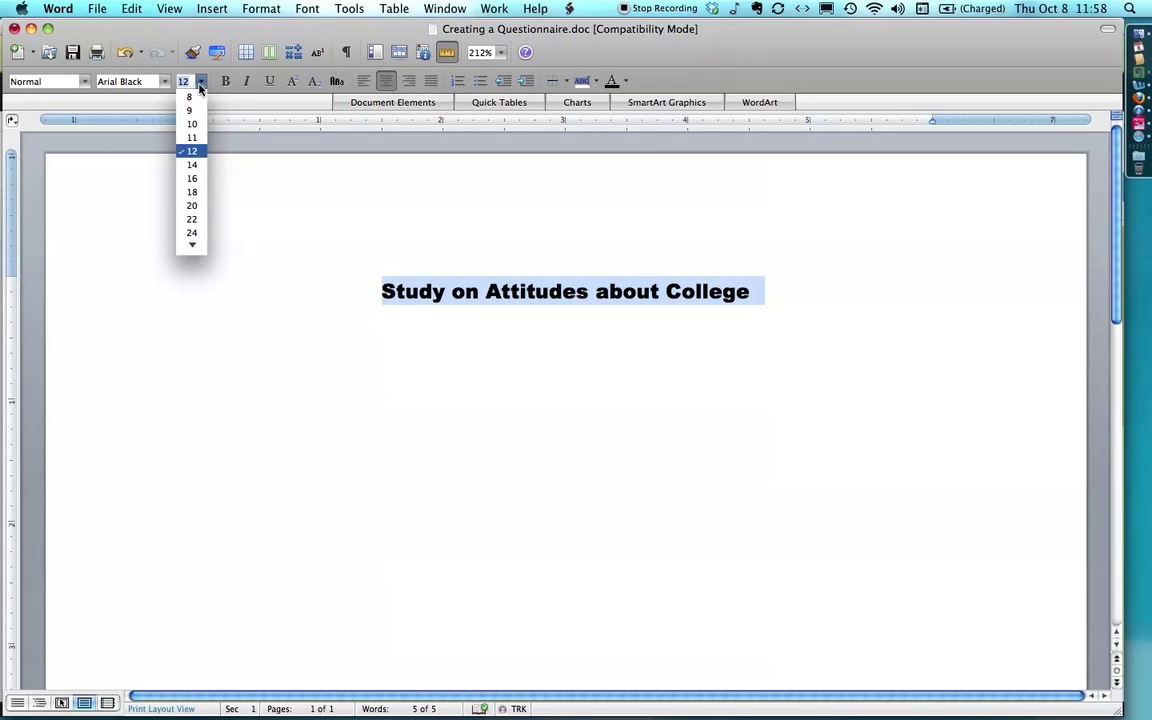
click(193, 179)
key(Down)
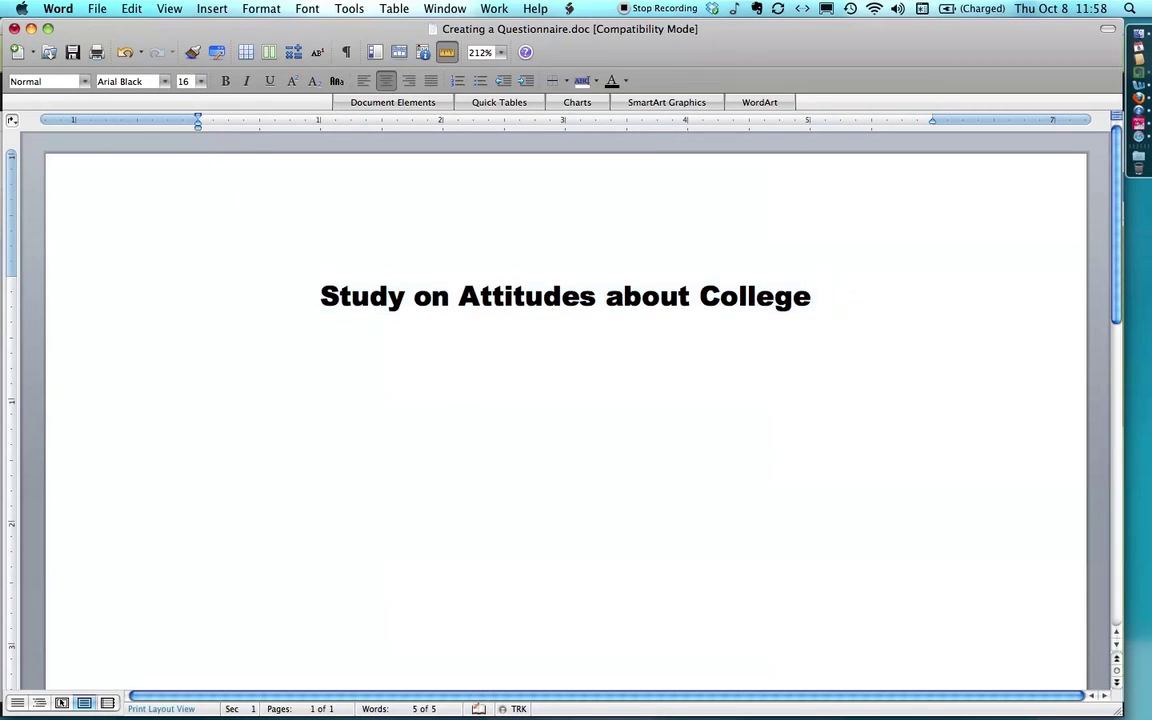
key(Return)
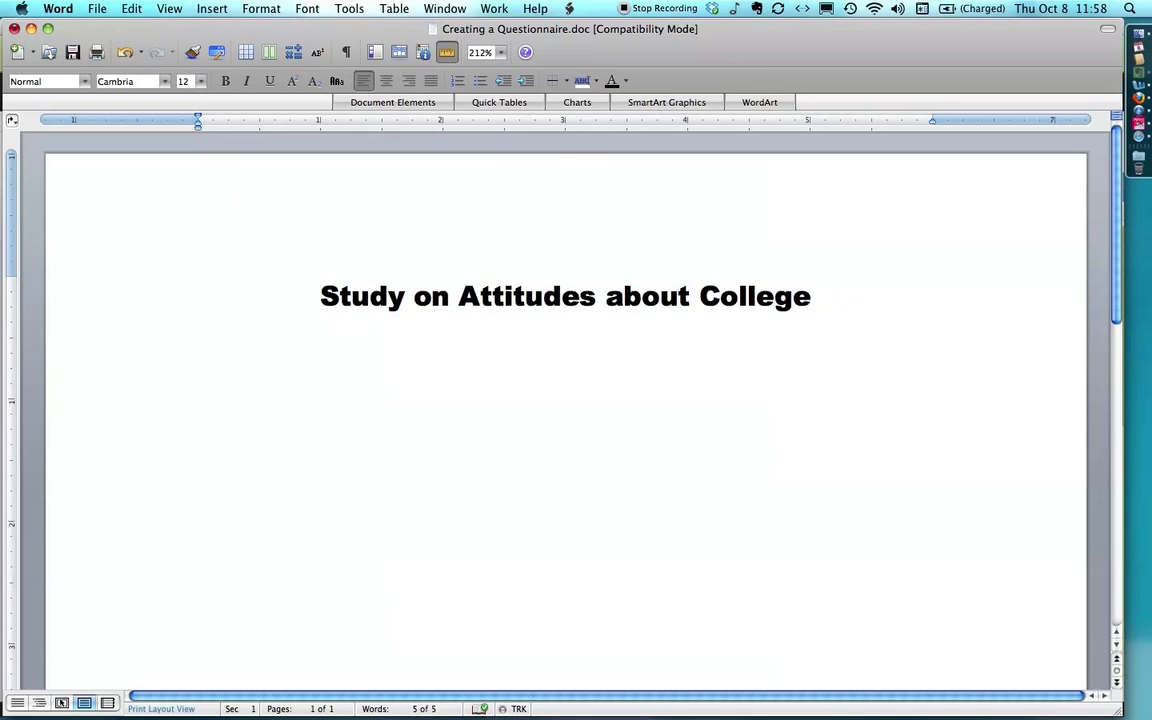
Type the intro saying participation is voluntary and data are anonymous and confidential
text(This is where I descrie)
key(BackSpace)
text(ve th)
key(BackSpace)
key(BackSpace)
key(BackSpace)
key(BackSpace)
key(BackSpace)
text(be the study and let people know that their participation is voluntary)
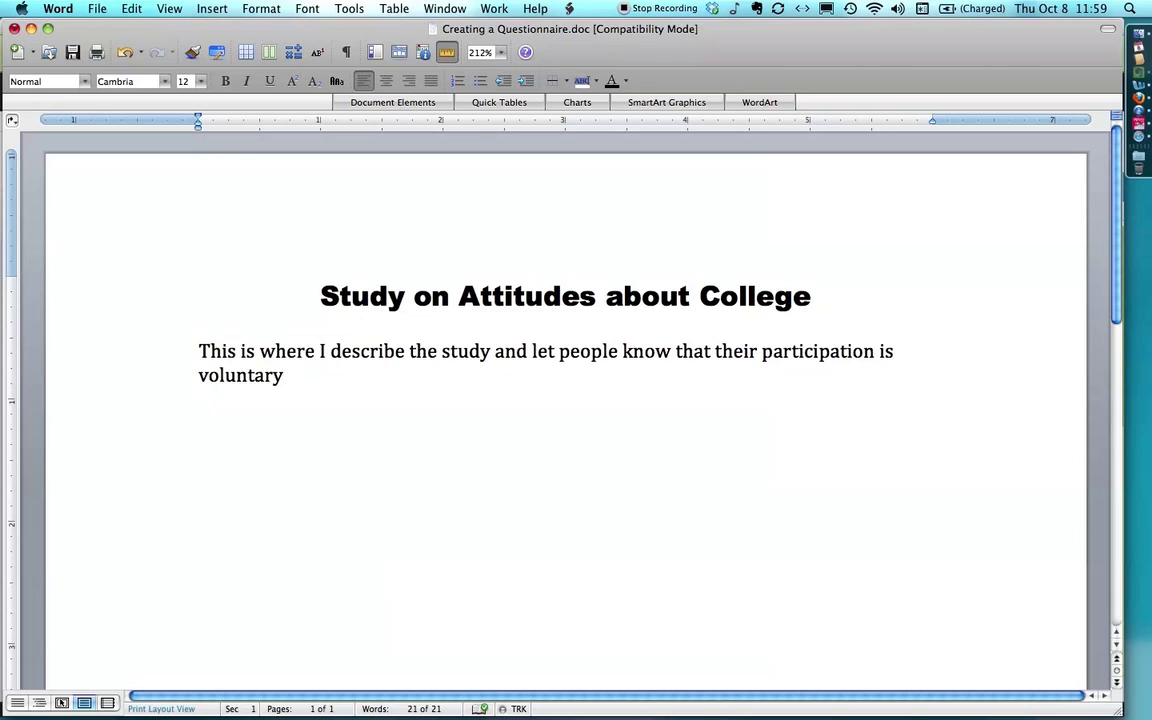
text(and that their data are anonymous and confidential.)
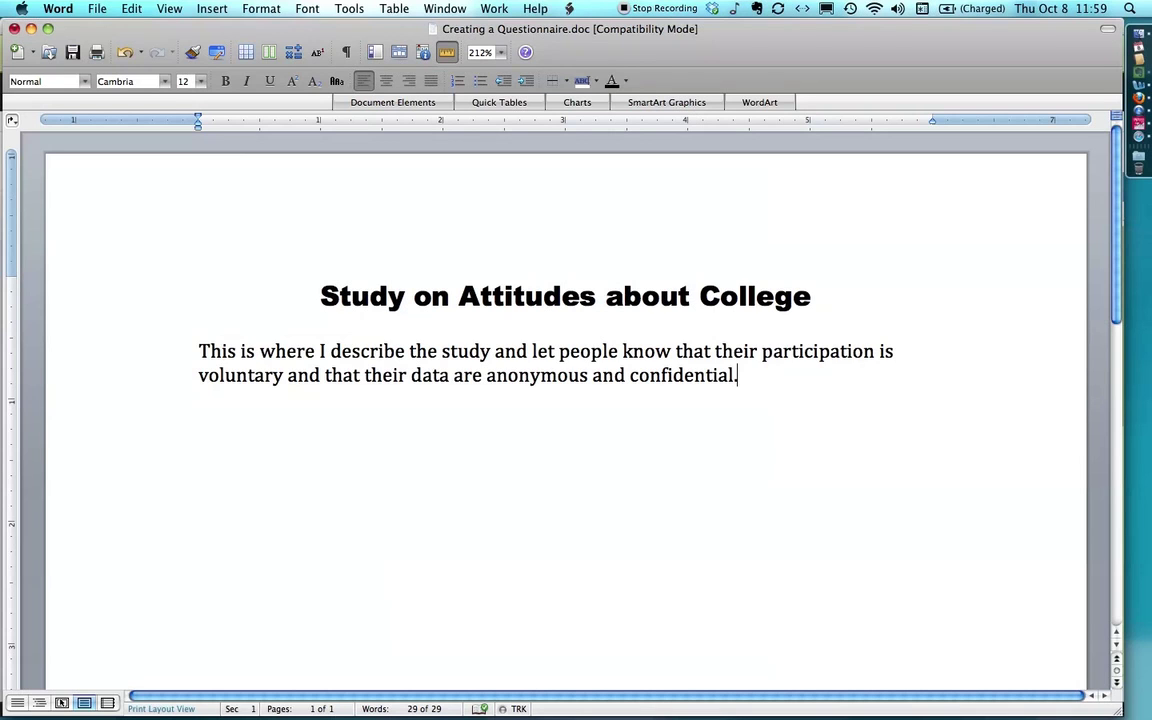
key(Return)
key(Return)
Add a horizontal rule from three hyphens and select the paragraph with the rule
text(---)
key(Return)
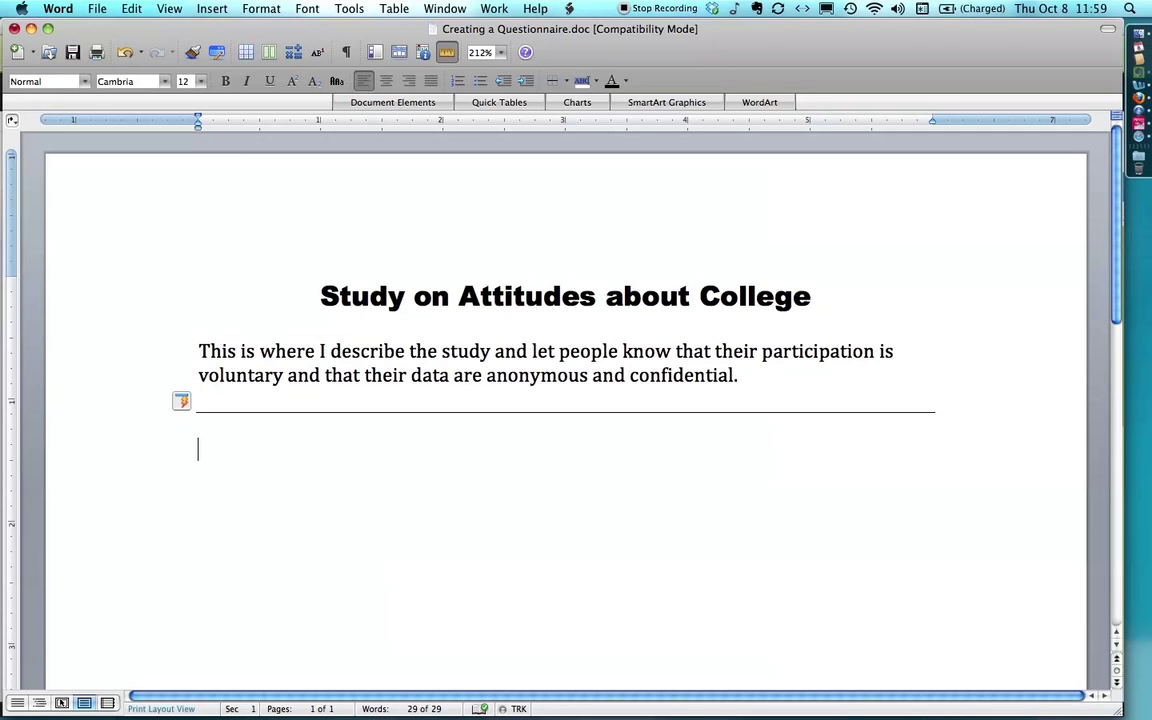
drag(141, 322, 144, 470)
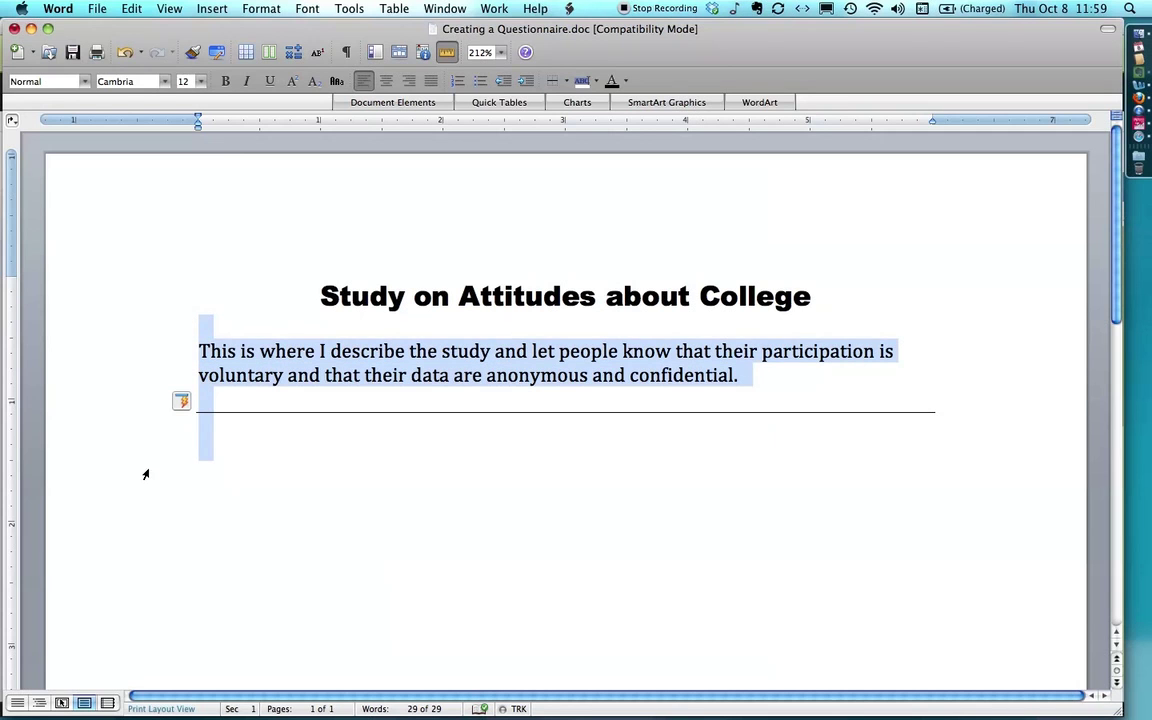
Format the selected intro paragraph in Arial Narrow, 11 point
click(163, 82)
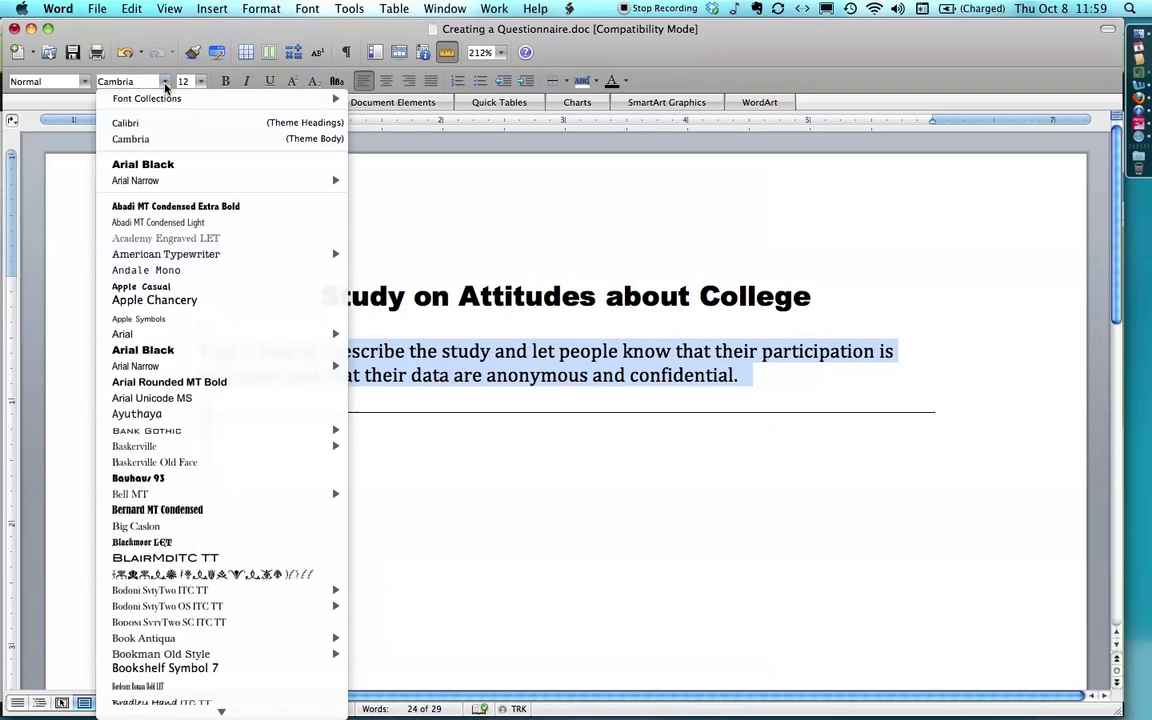
click(150, 180)
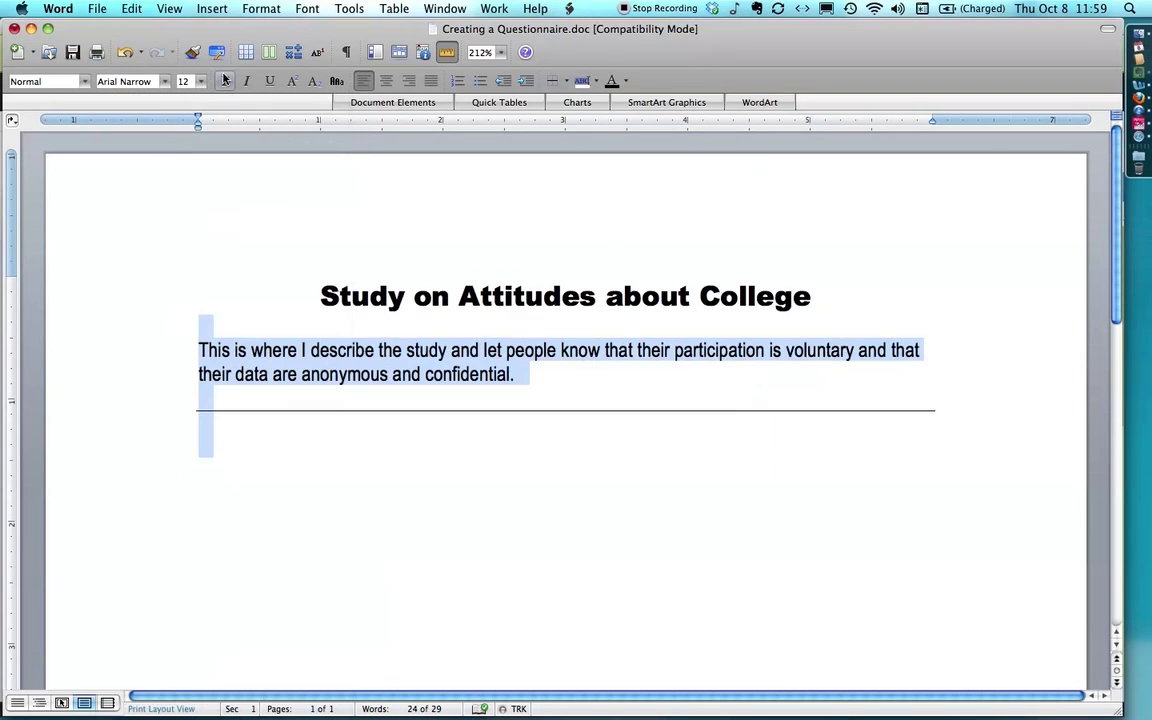
click(201, 84)
click(191, 137)
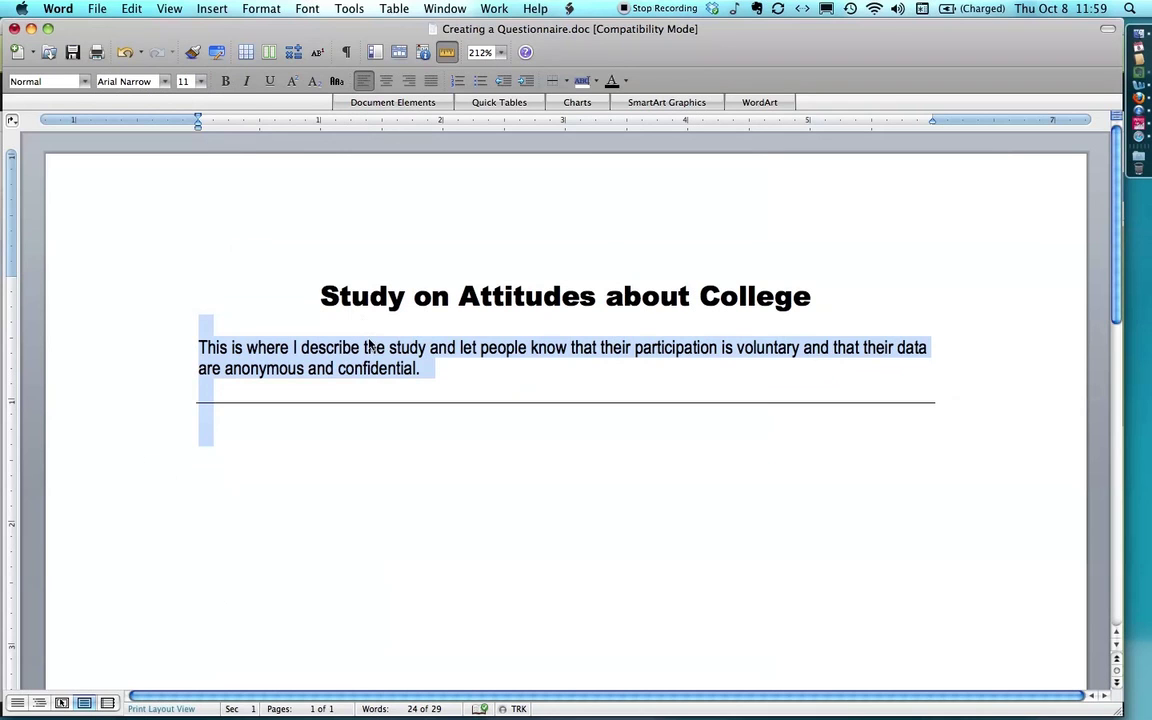
click(198, 432)
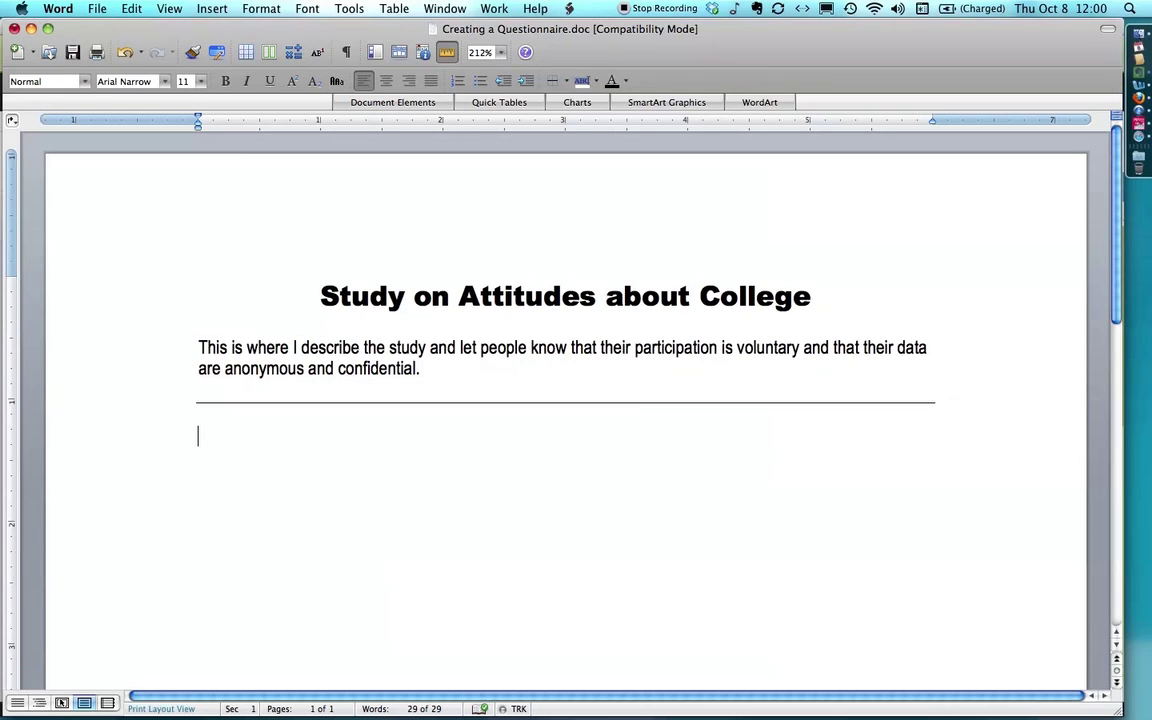
Type the lead-in line 'First we'd like to ask a few questions about you'
text(First we)
text('d like to)
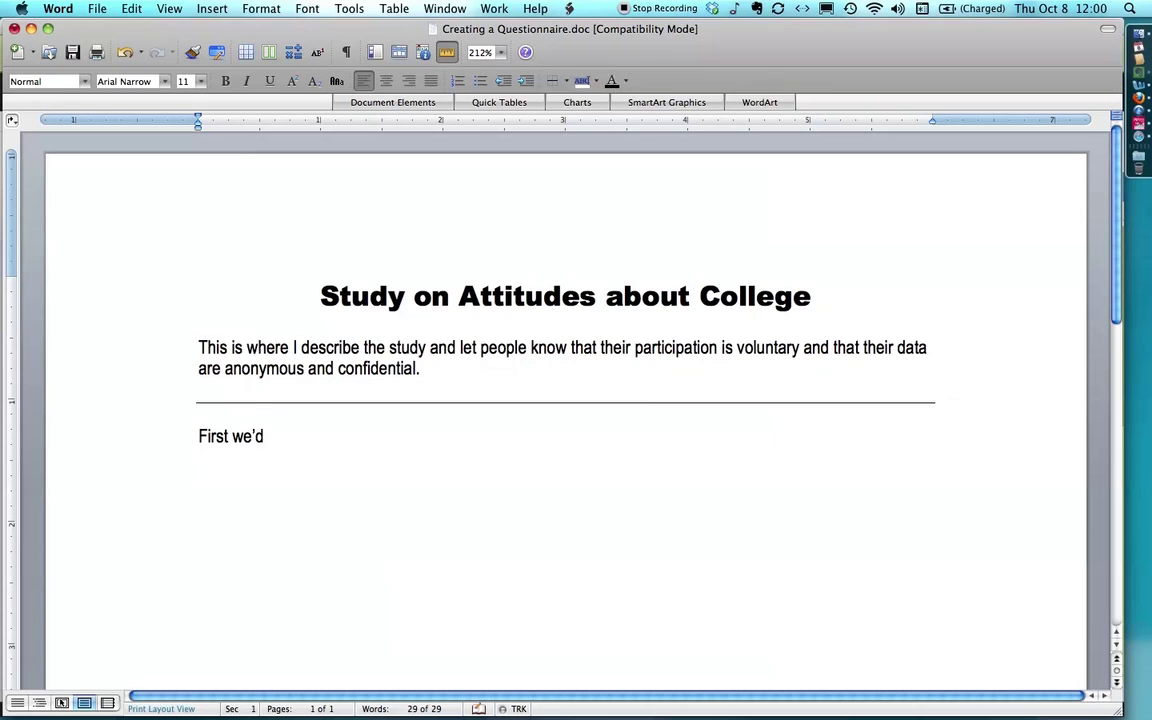
text( ask)
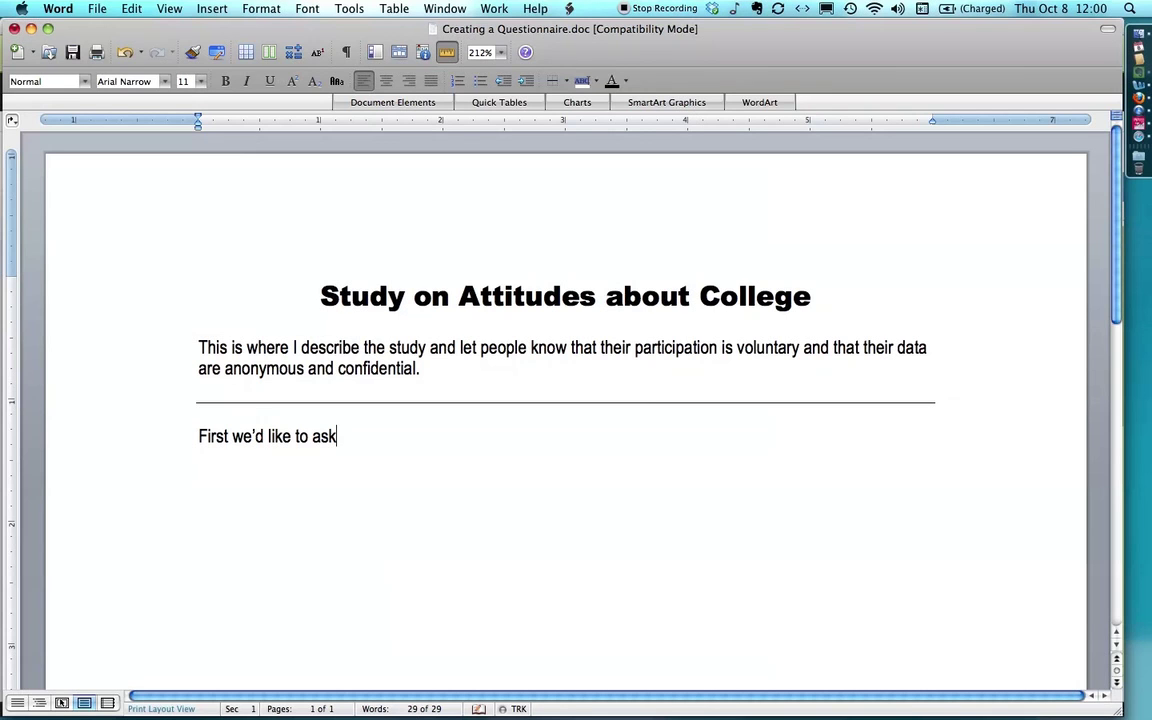
text( a fre)
key(BackSpace)
text(ew qeu)
key(BackSpace)
key(BackSpace)
text(uestions about you)
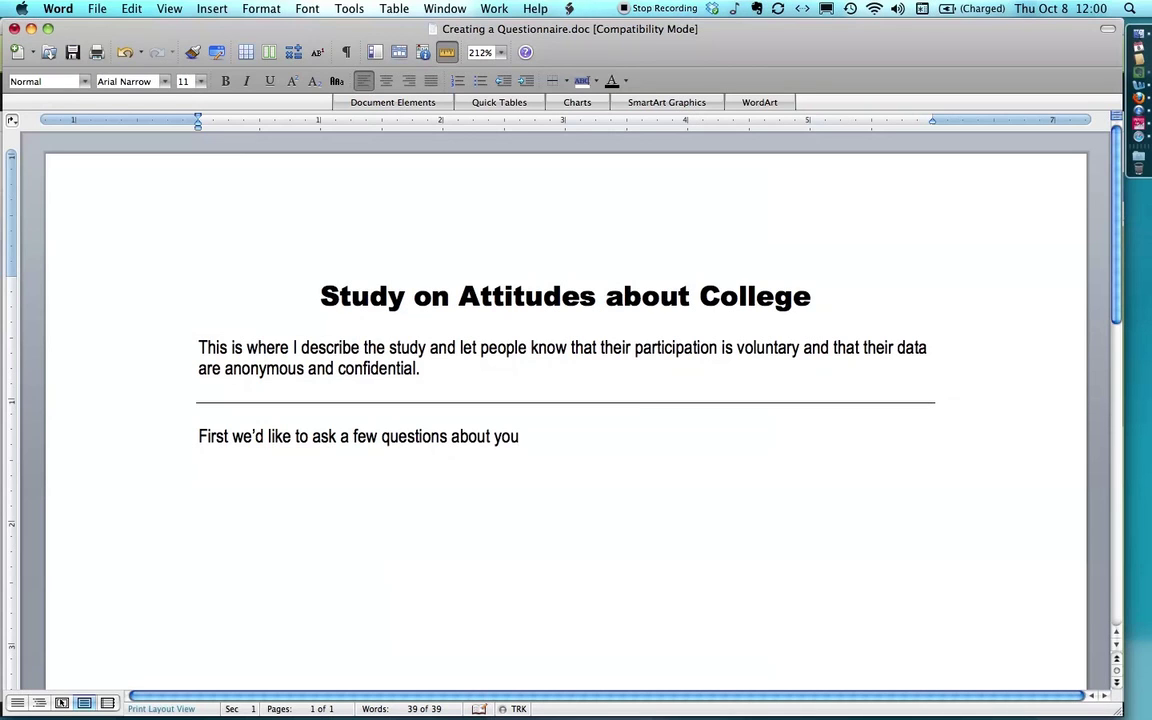
key(Return)
key(Return)
Add 'How old are you?' with a blank, and 'What is your gender? Male Female'
text(A)
key(BackSpace)
text(How old are you?)
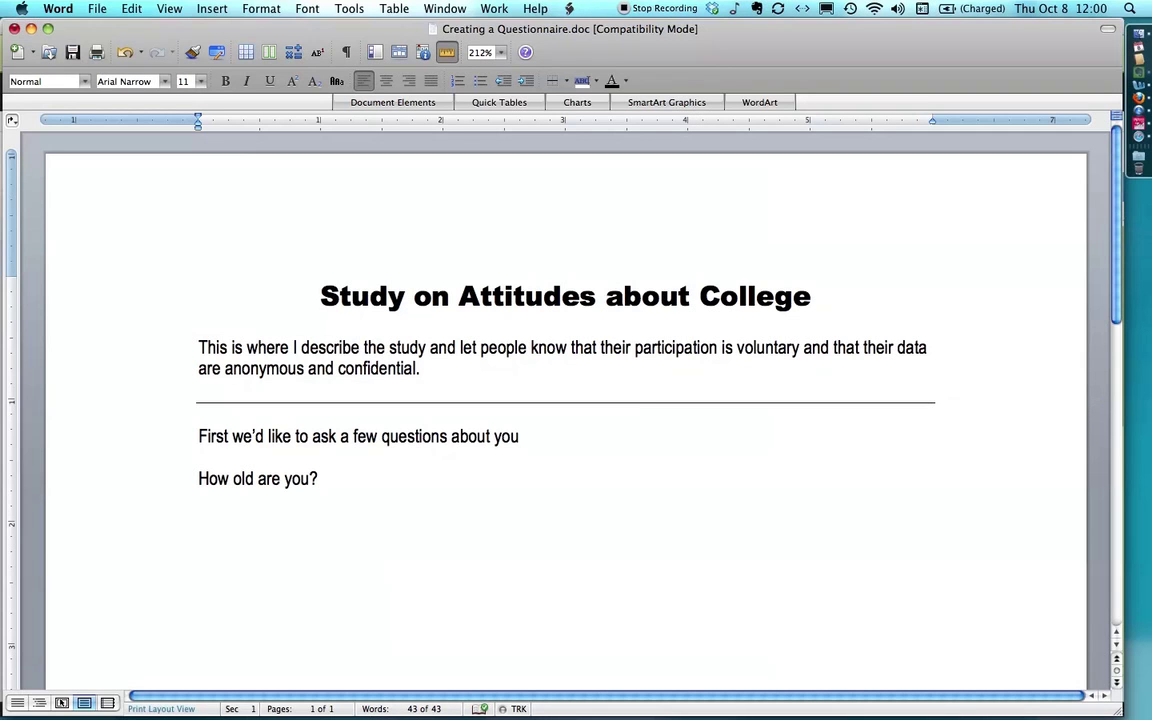
text(_____)
key(Return)
text(What is your)
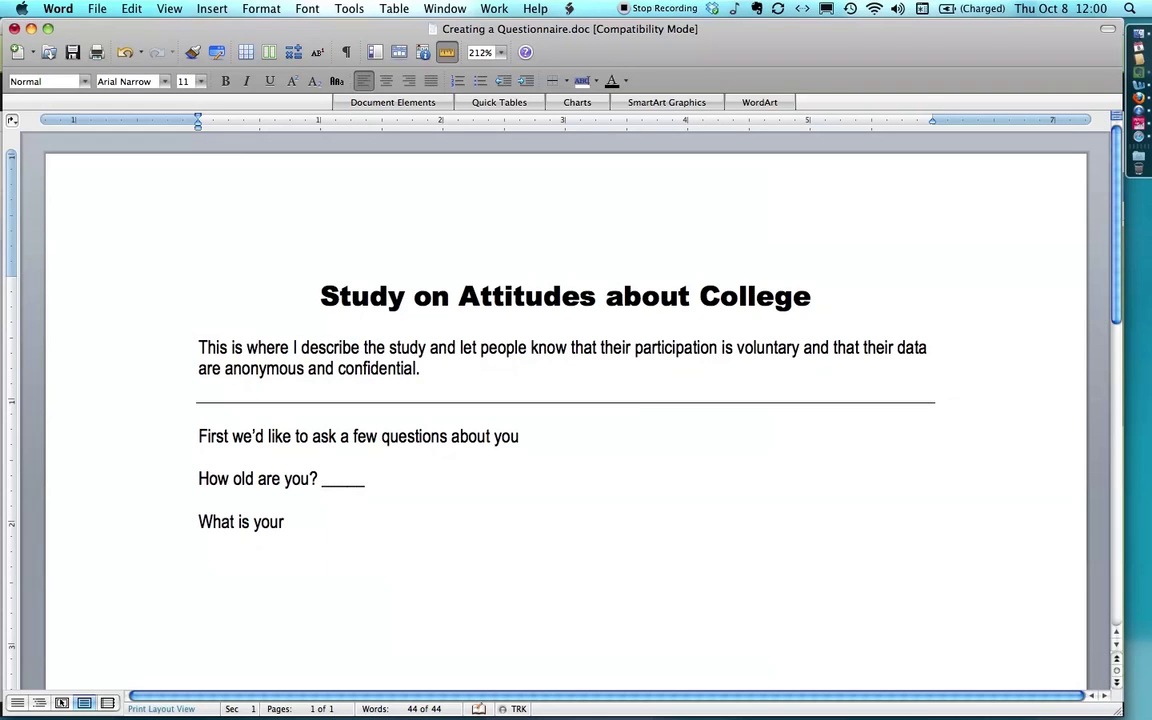
text( gender?   Male)
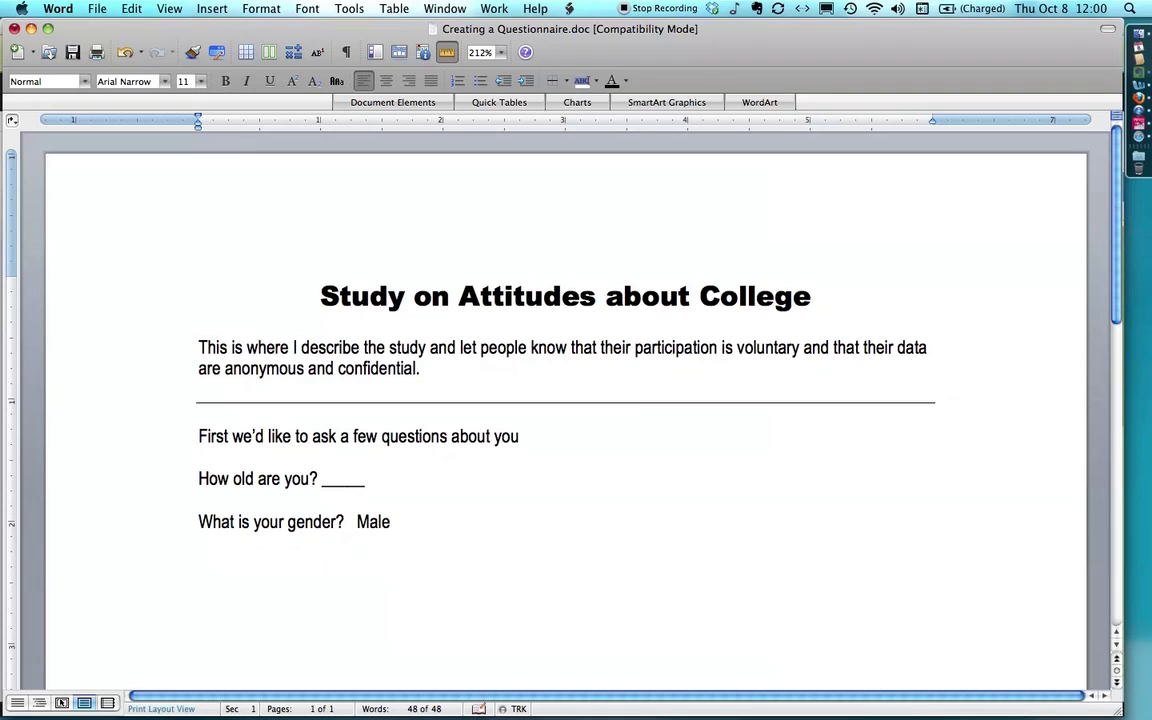
text(    M\Fem)
key(BackSpace)
key(BackSpace)
key(BackSpace)
key(BackSpace)
key(BackSpace)
text(Female)
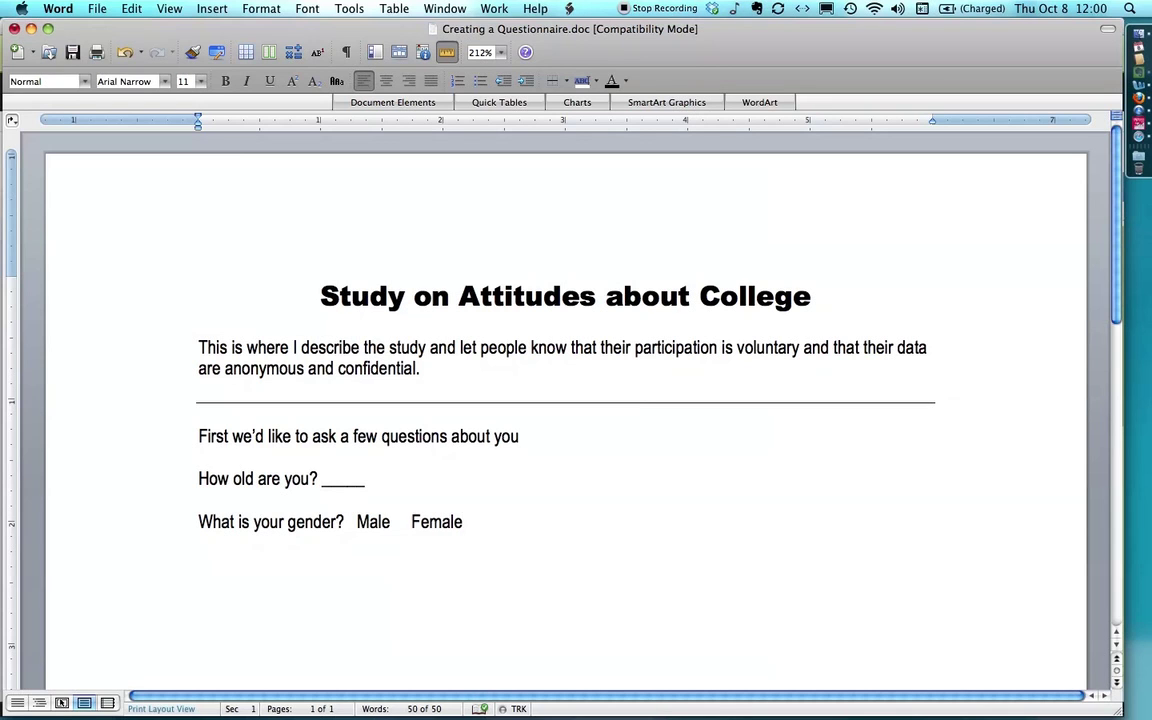
key(Return)
Type 'What is your relationship status? (E.g., single, cohabitating, divorced, etc.)' with an underscore blank
text(What is your relationships)
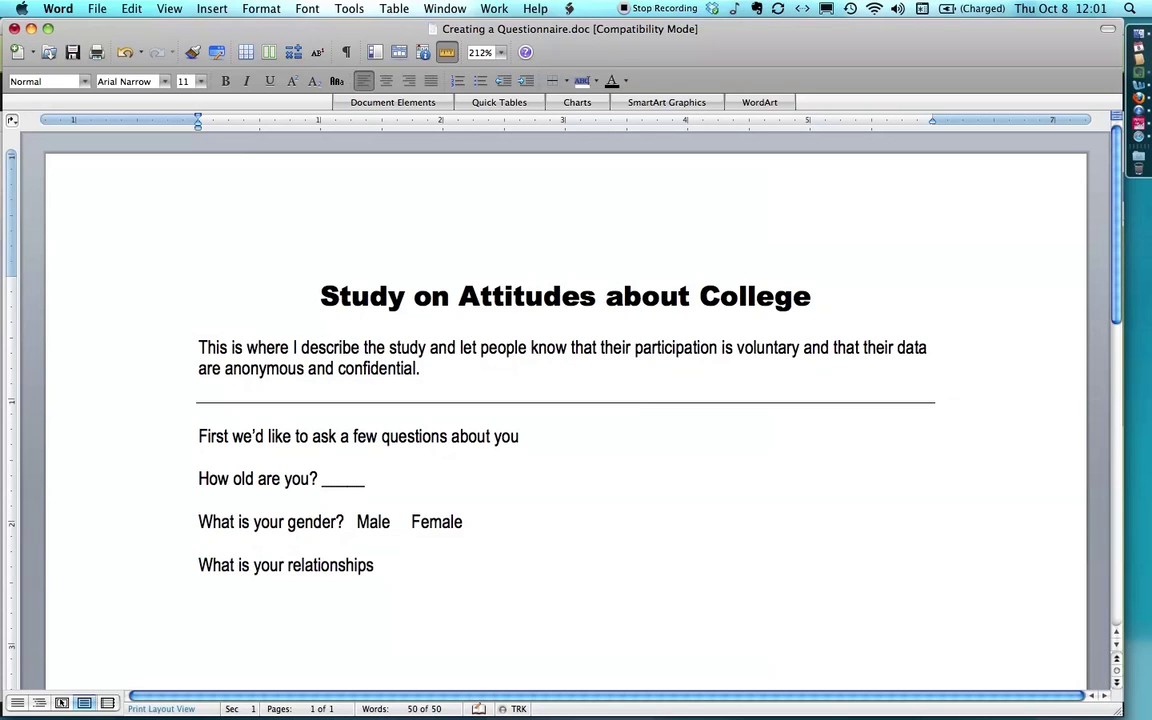
key(BackSpace)
text(status? (E.g., single, coh)
text(a)
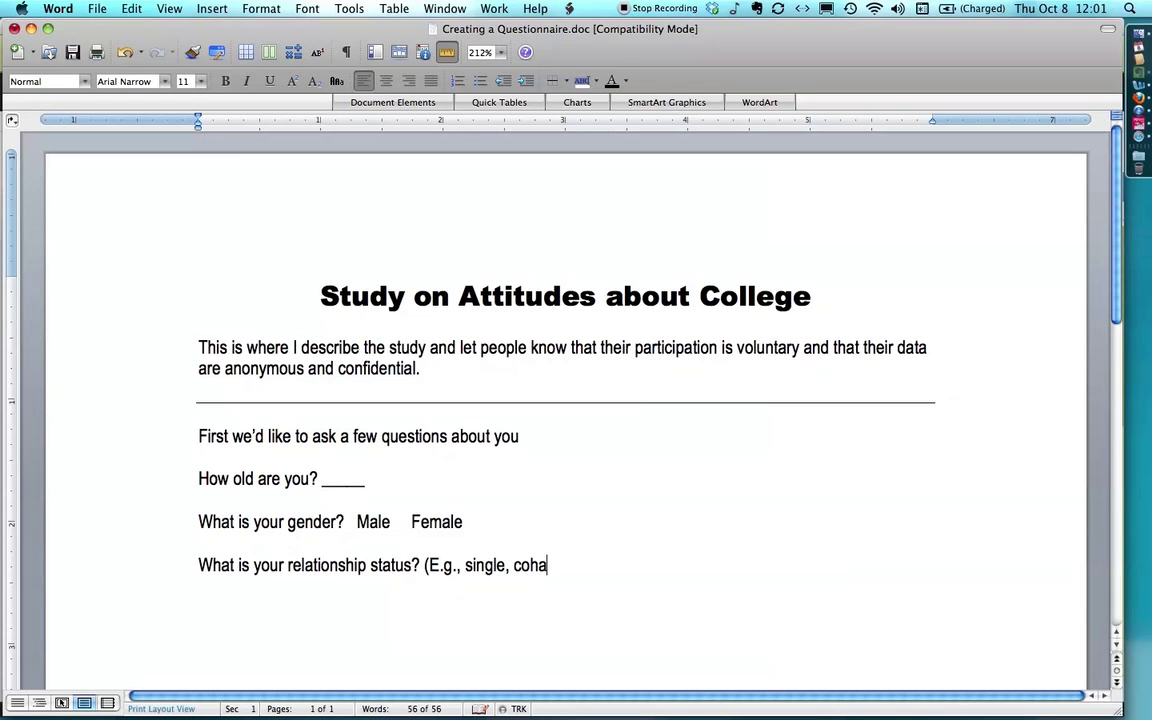
text(bitating, divor)
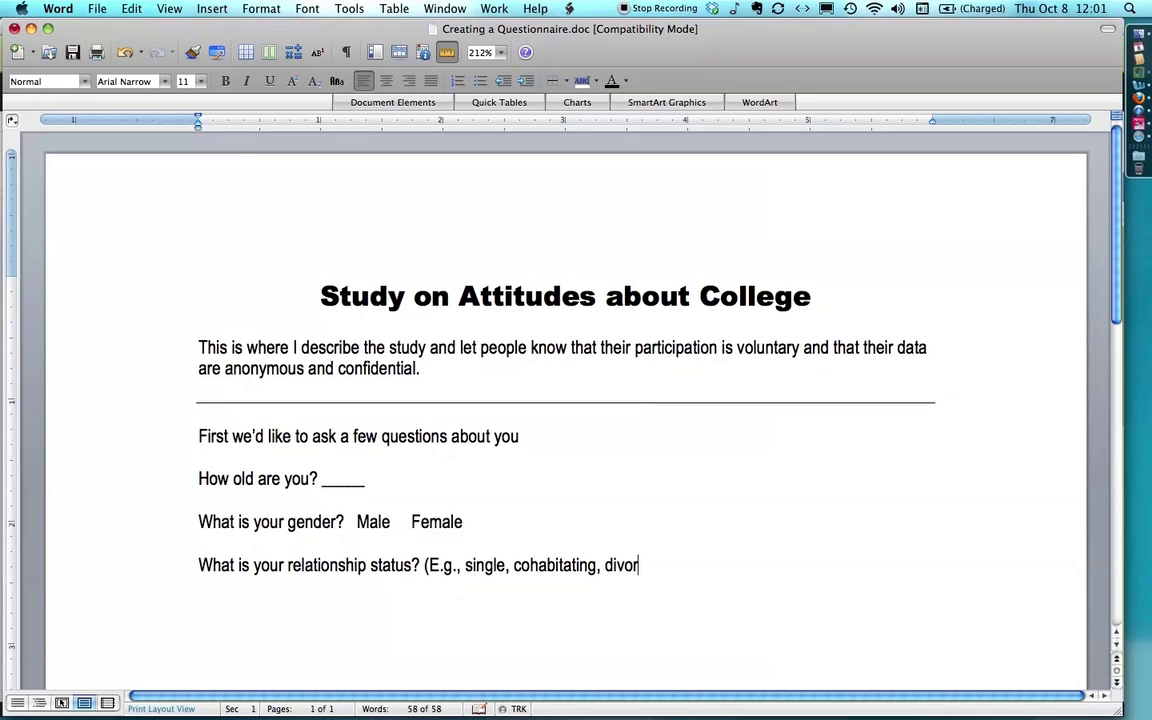
text(ced, etc.)
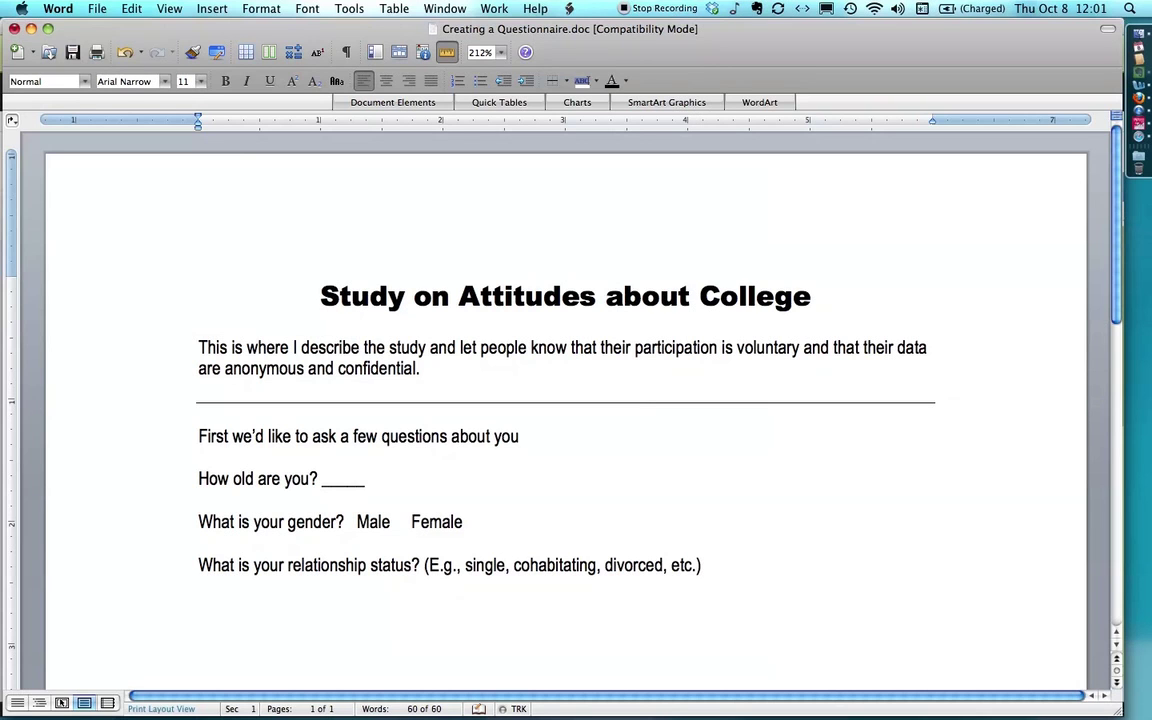
text() __________________________)
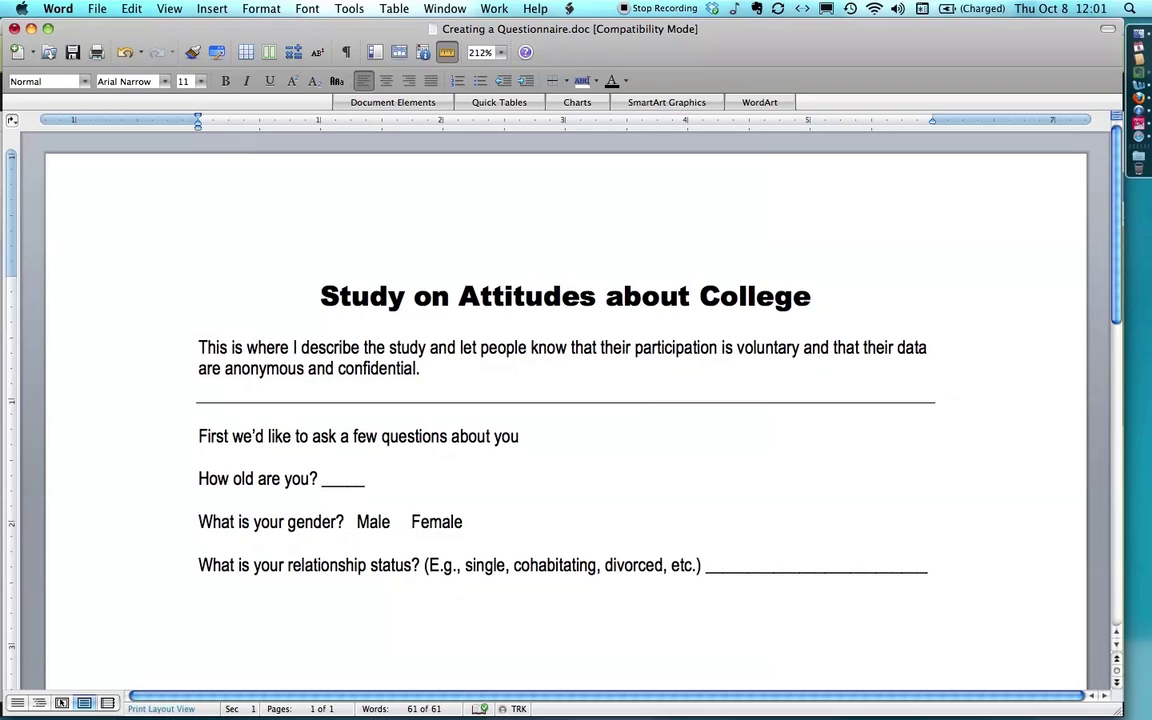
key(Return)
Insert a 2 x 11 table and number the first row 0 through 10
click(244, 53)
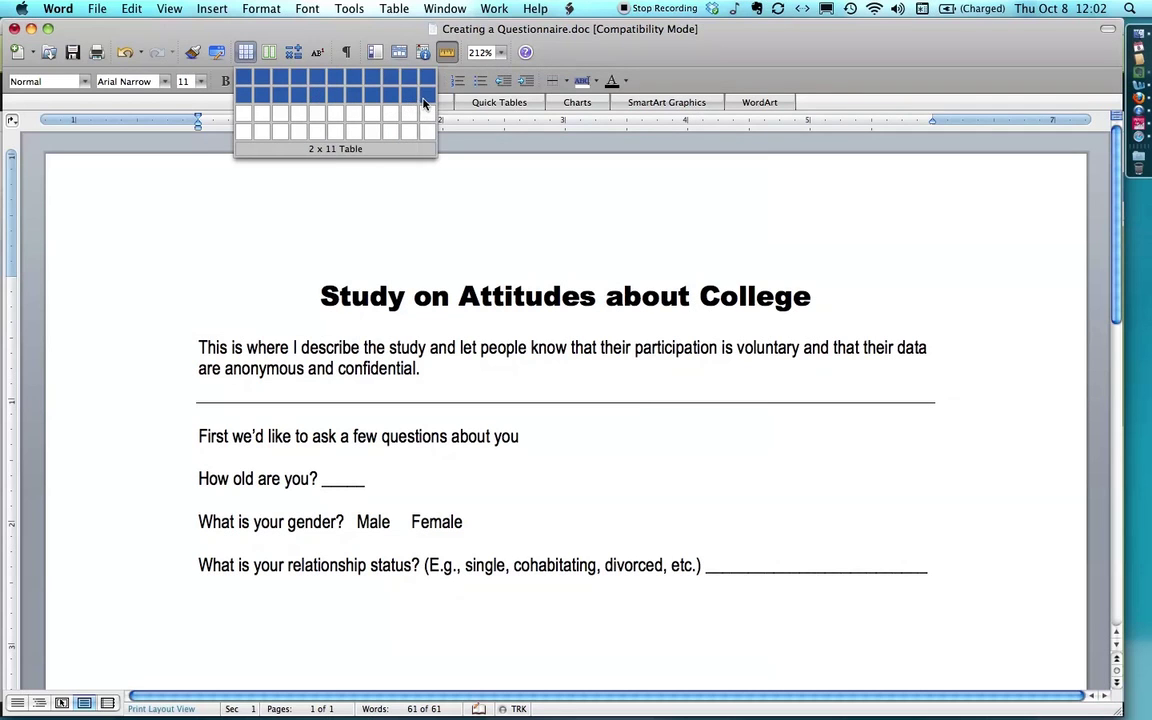
click(424, 104)
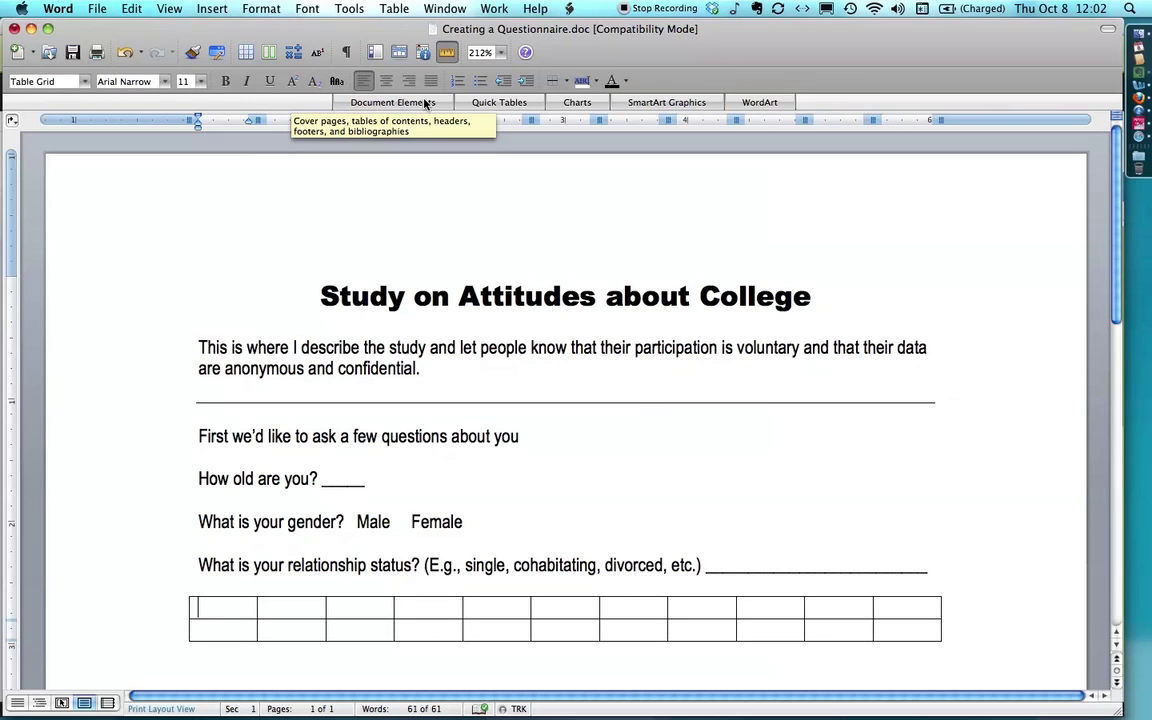
text(0)
key(Tab)
text(1	2	3	4	5	6	7)
key(Tab)
text(8)
key(Tab)
text(9)
Label the second row 'Not at all' and 'Extremely'
key(Tab)
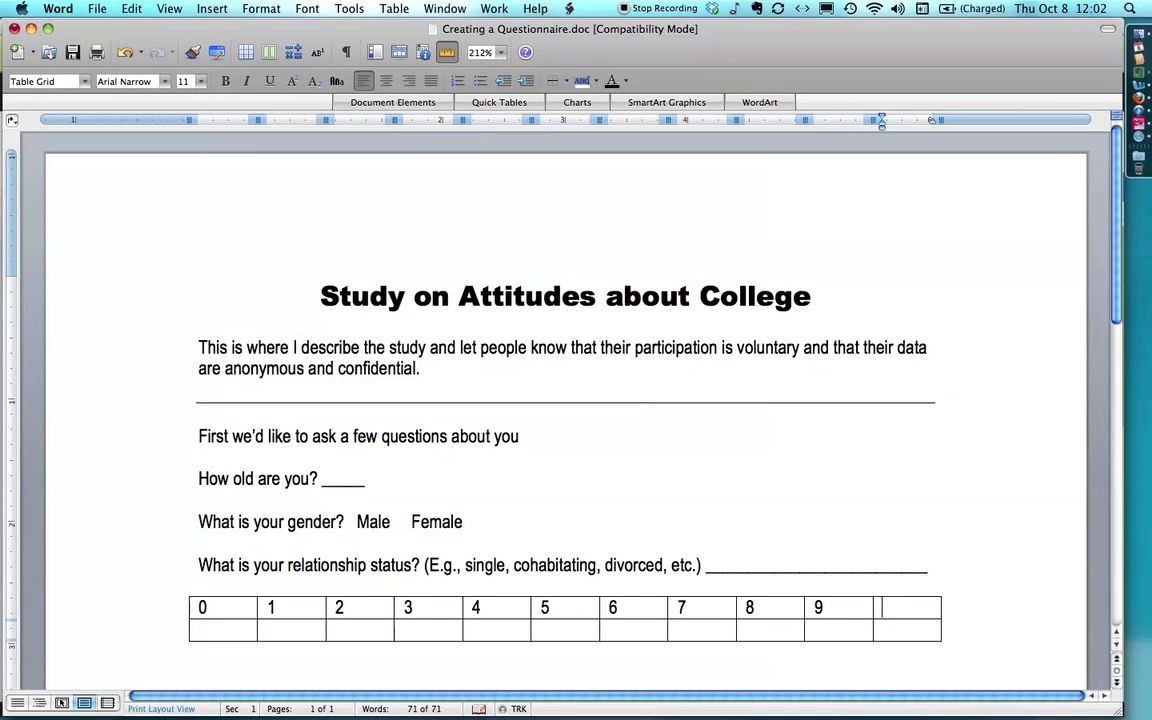
text(10)
key(Tab)
text(Not at all)
key(Tab)
key(Tab)
key(Tab)
key(Tab)
key(Tab)
key(Tab)
key(Tab)
key(Tab)
key(Tab)
key(Tab)
text(Extremely)
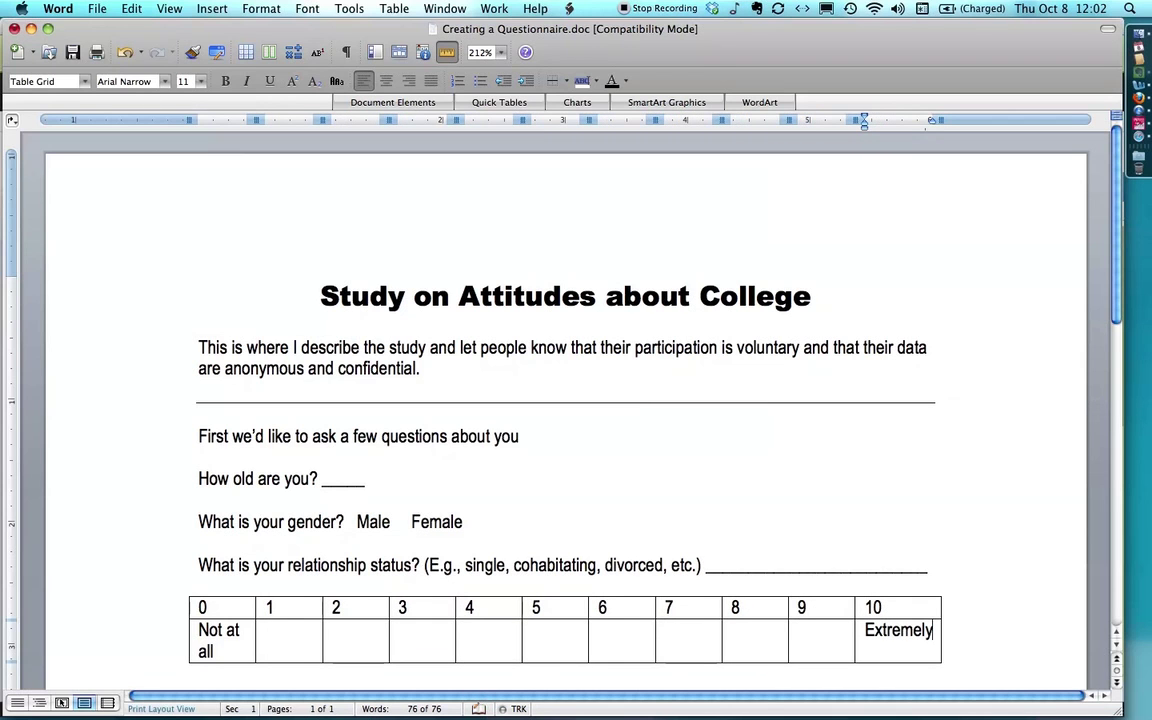
click(229, 594)
Set the whole rating table's text to size 10
drag(229, 594, 915, 662)
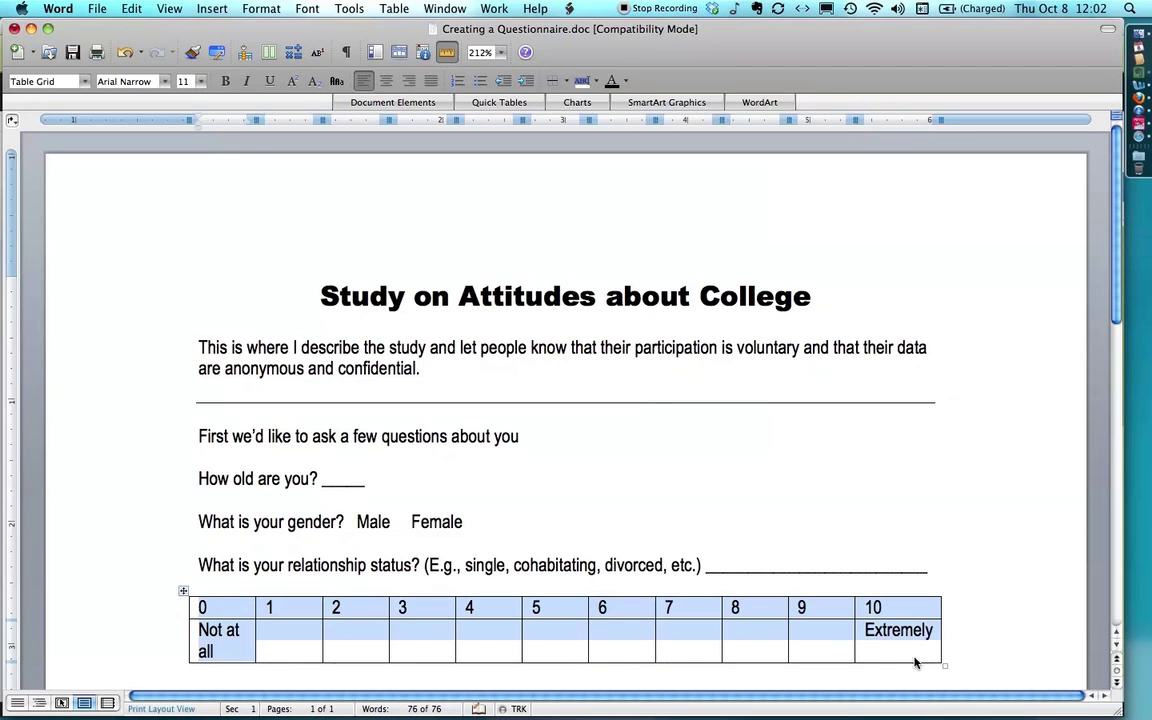
click(201, 82)
click(200, 122)
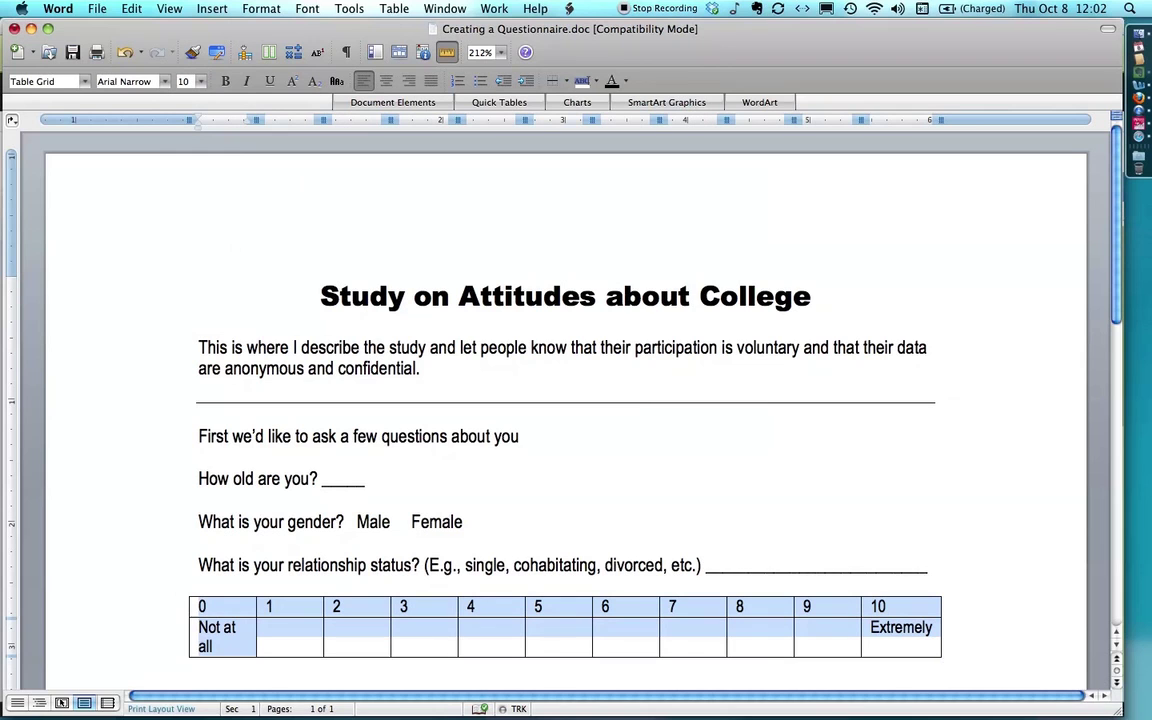
Remove the table's cell borders and reapply only a few border lines
click(565, 82)
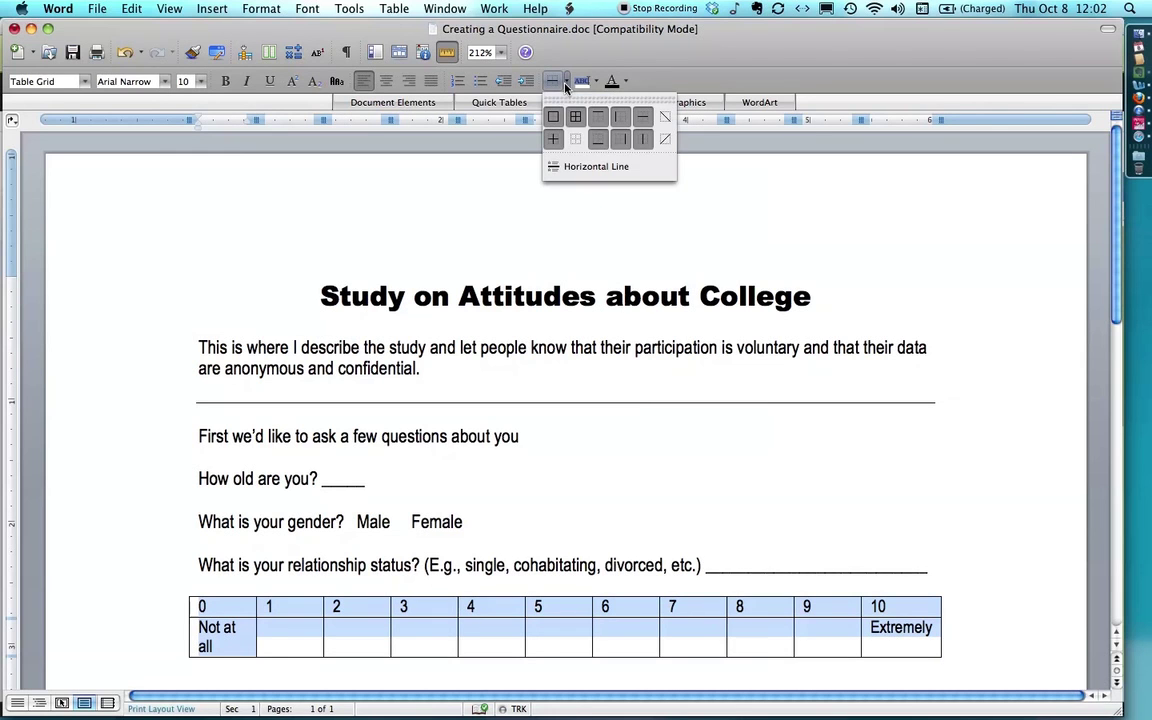
click(576, 140)
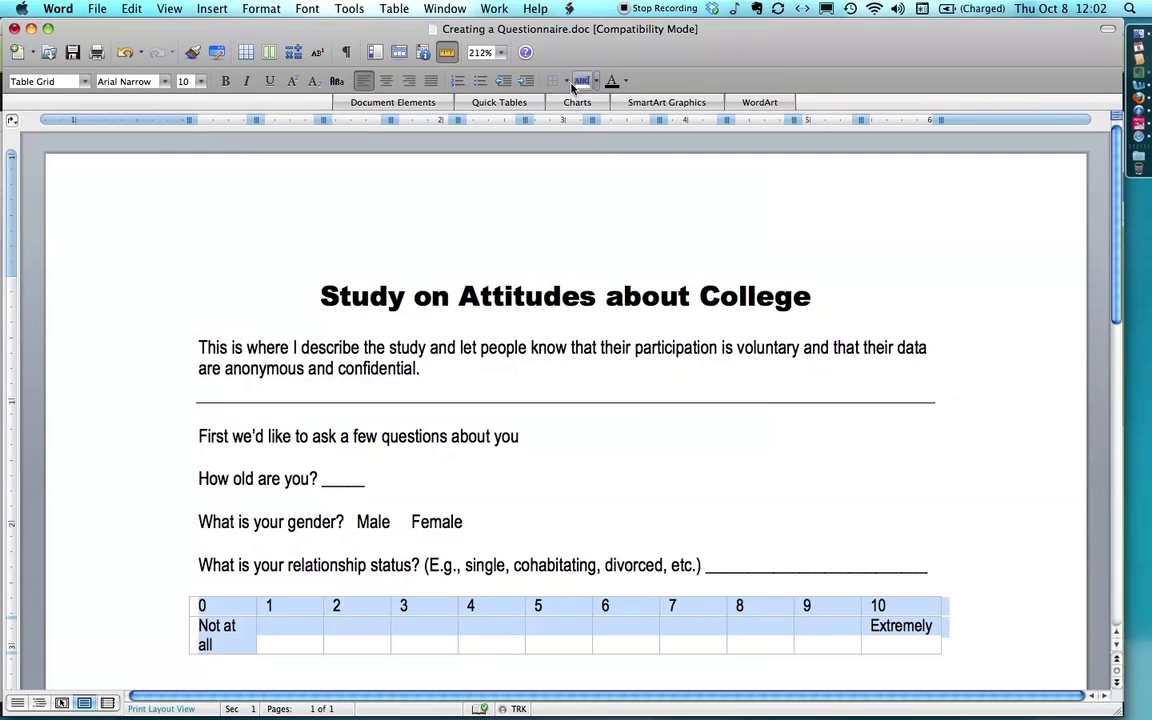
click(565, 83)
click(555, 115)
click(565, 82)
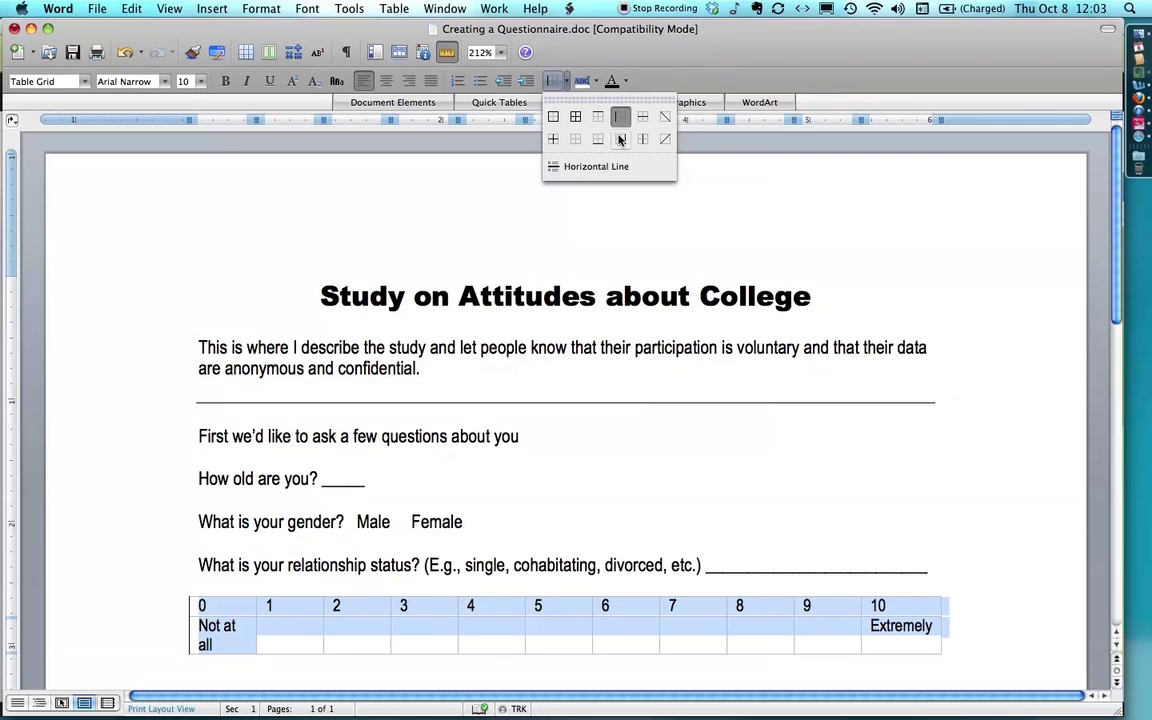
click(618, 142)
click(565, 81)
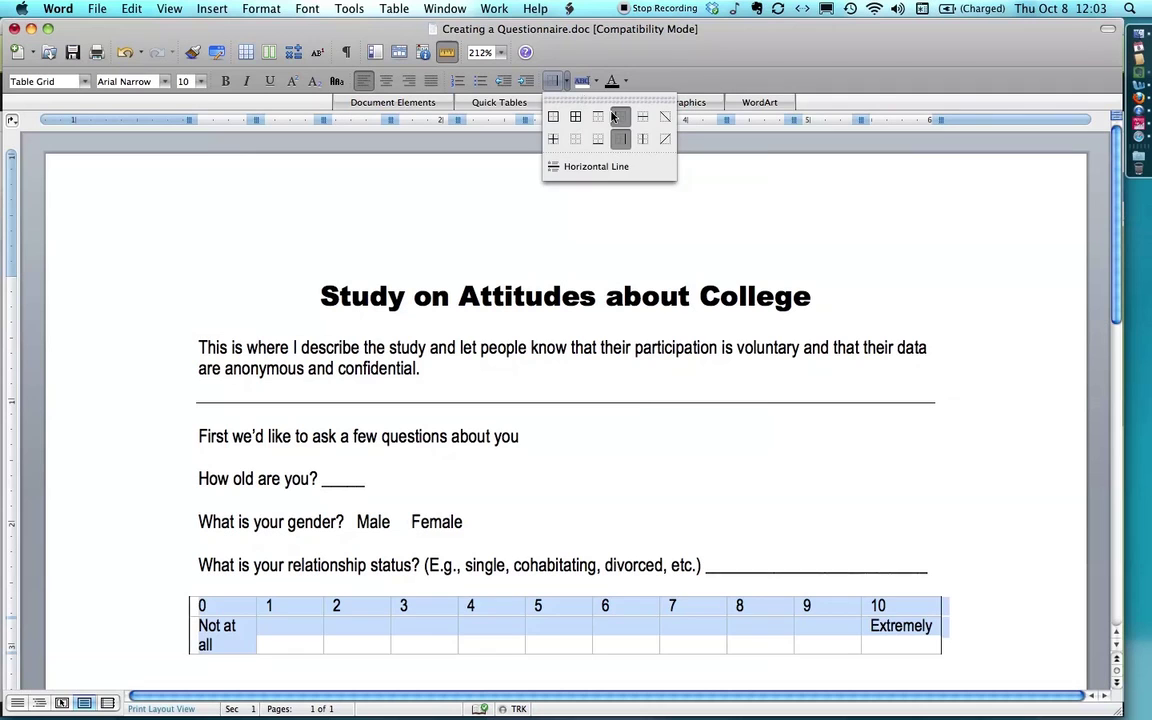
click(643, 119)
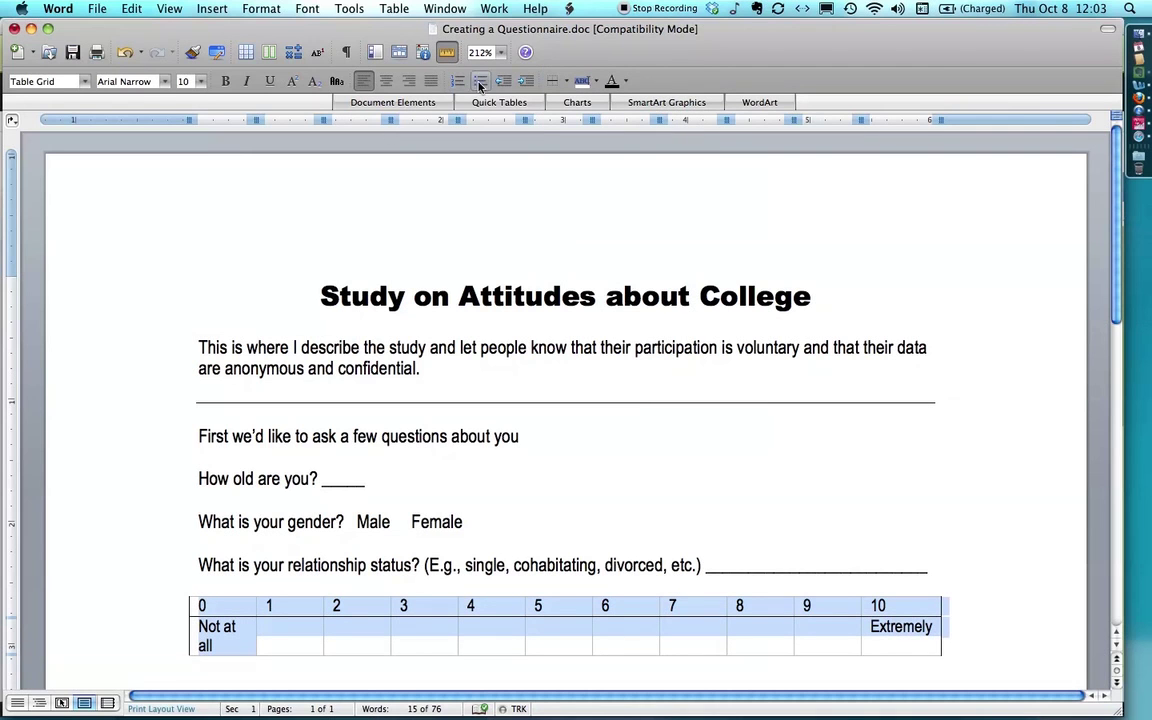
Centre the table contents, merge the cells under 0 and 1, and left-align 'Not at all'
click(388, 82)
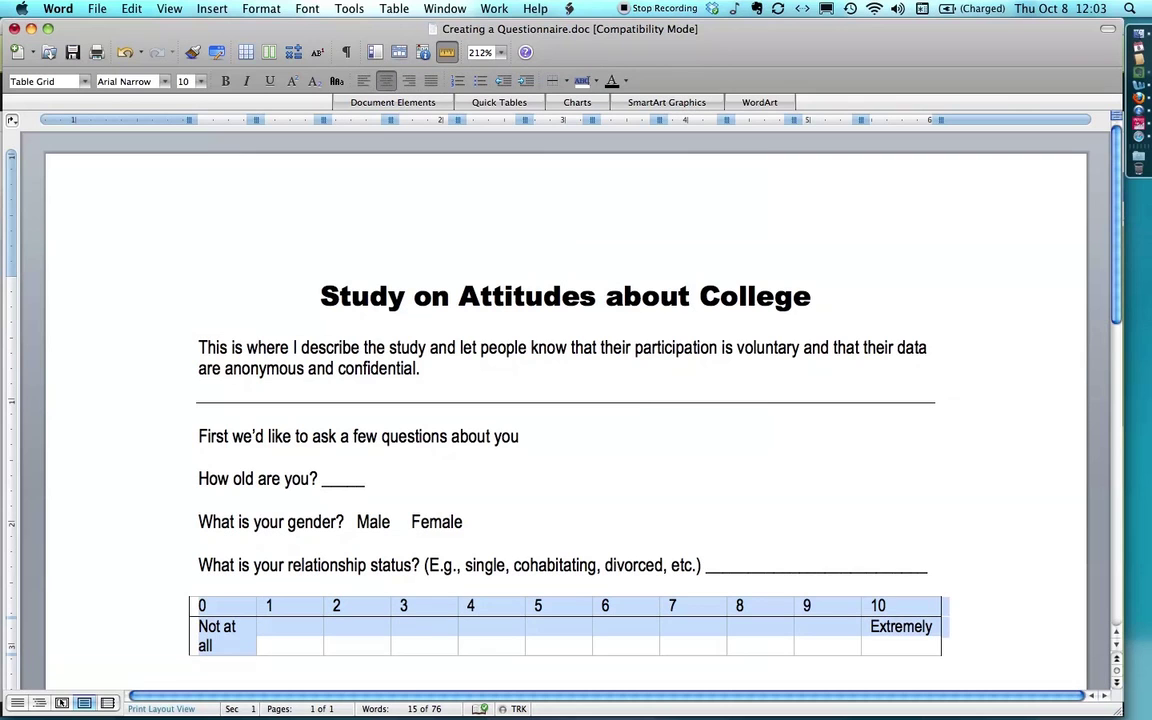
drag(228, 601, 892, 626)
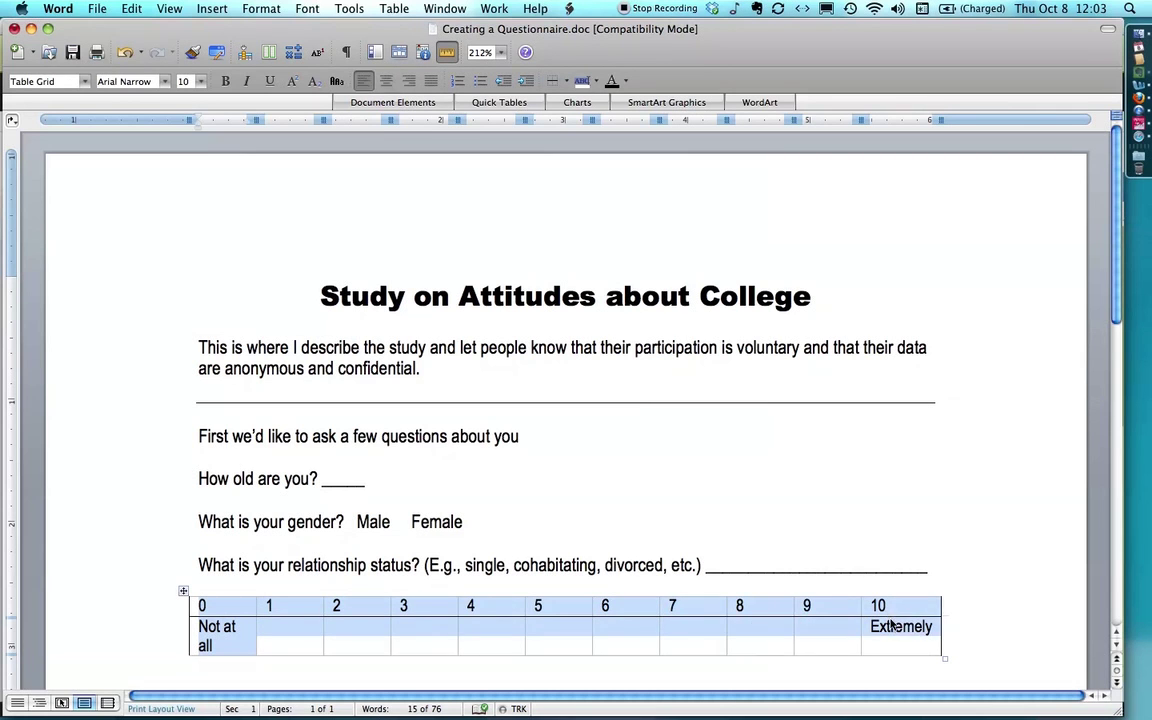
click(386, 80)
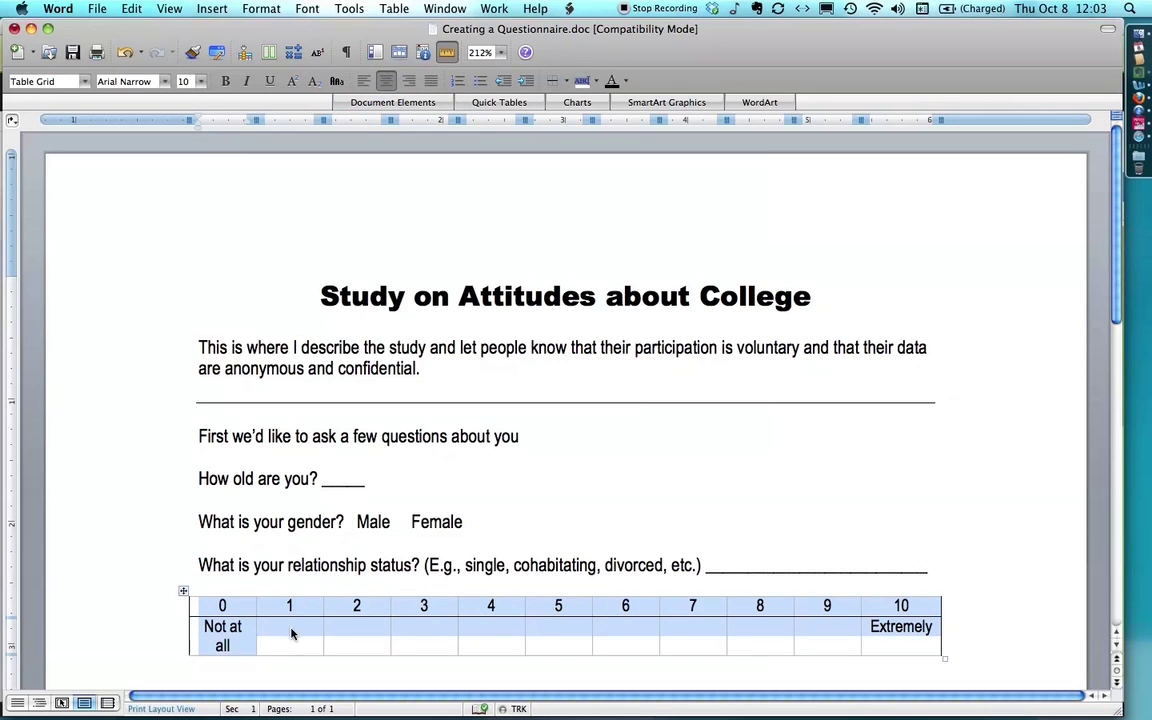
click(291, 630)
drag(289, 628, 226, 645)
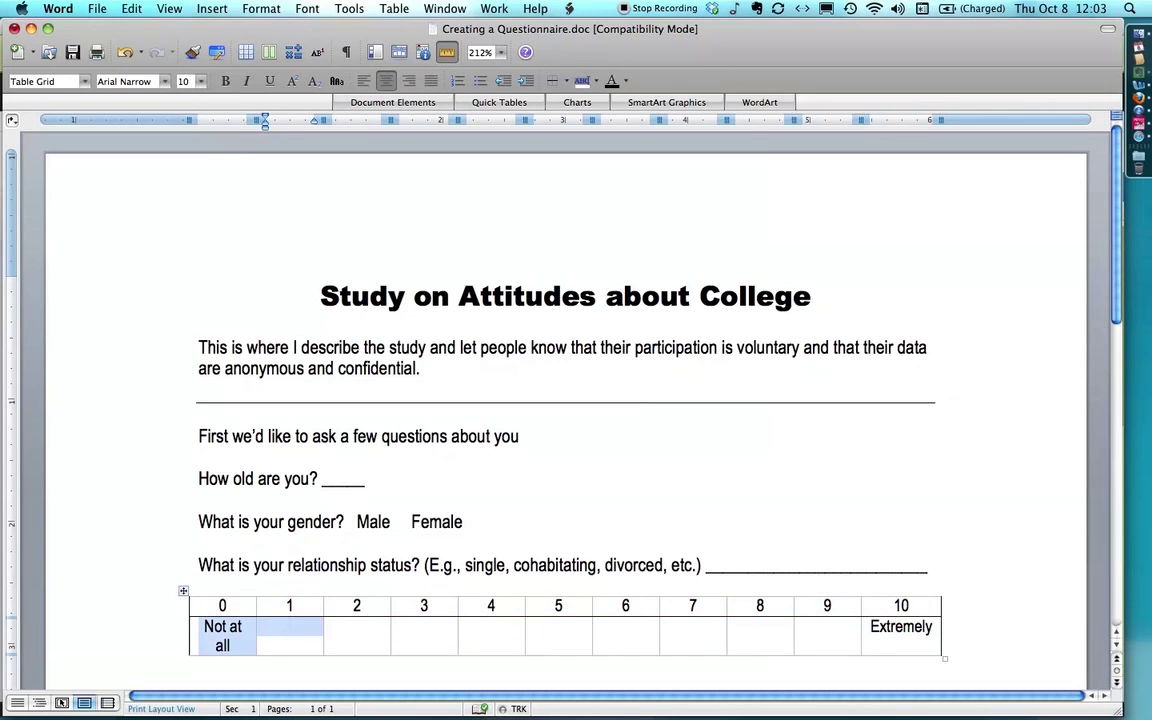
right_click(226, 645)
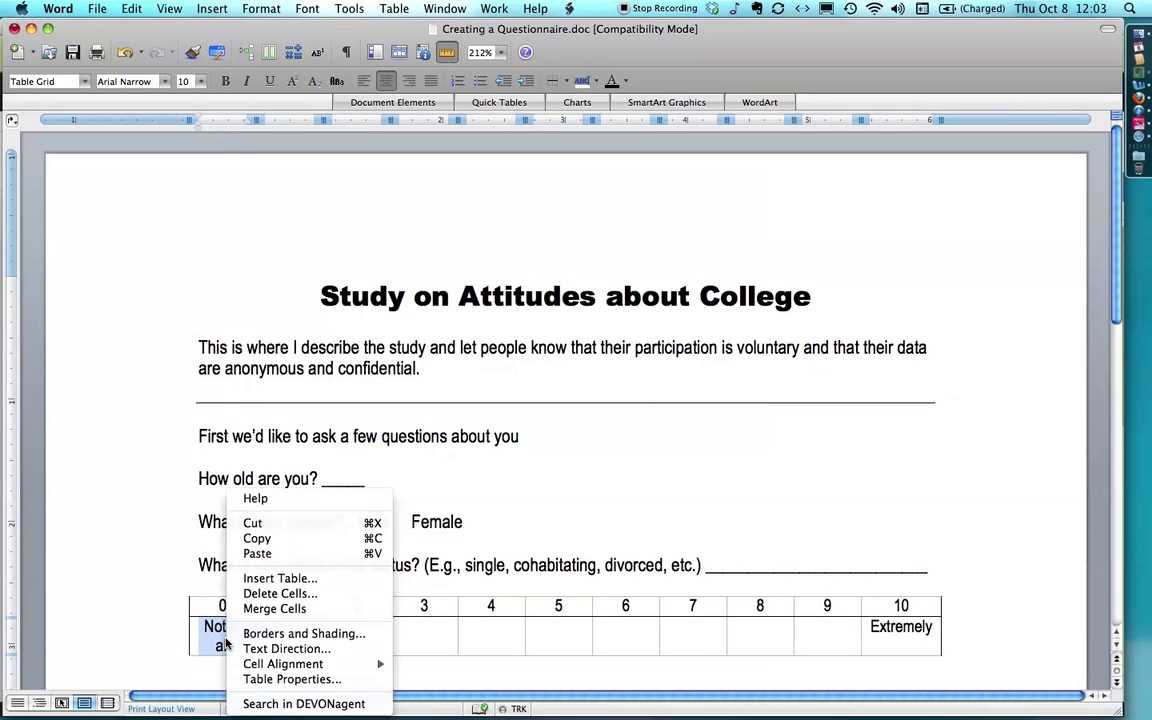
click(270, 608)
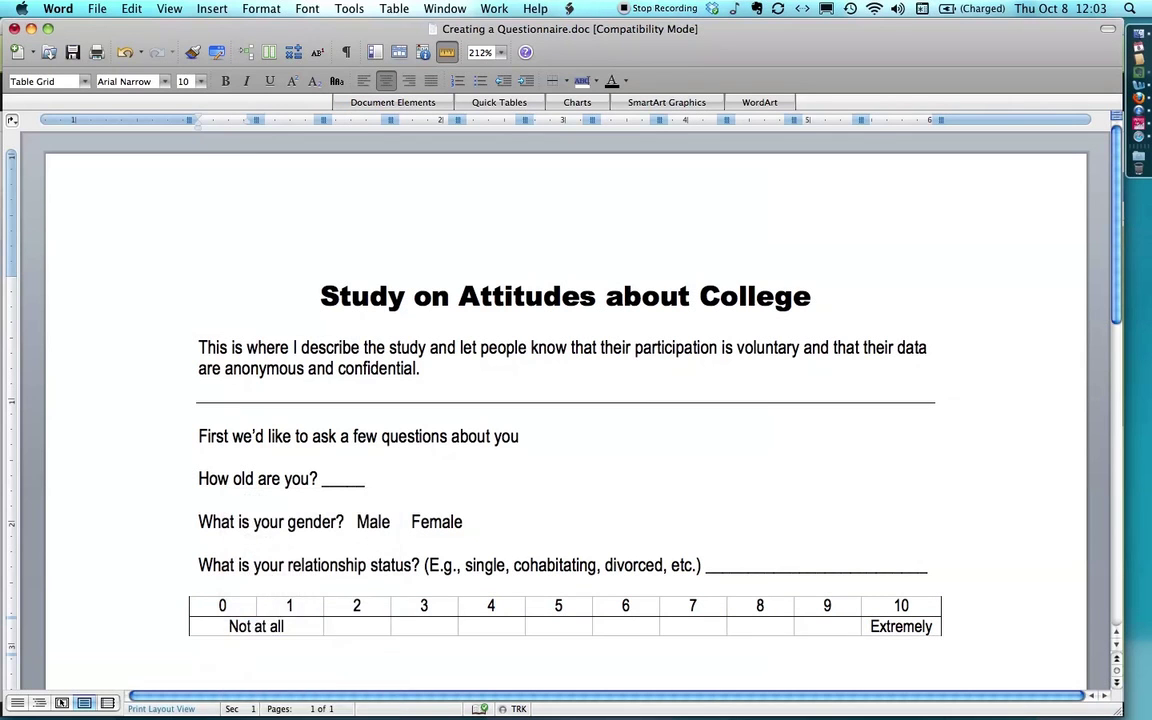
click(365, 81)
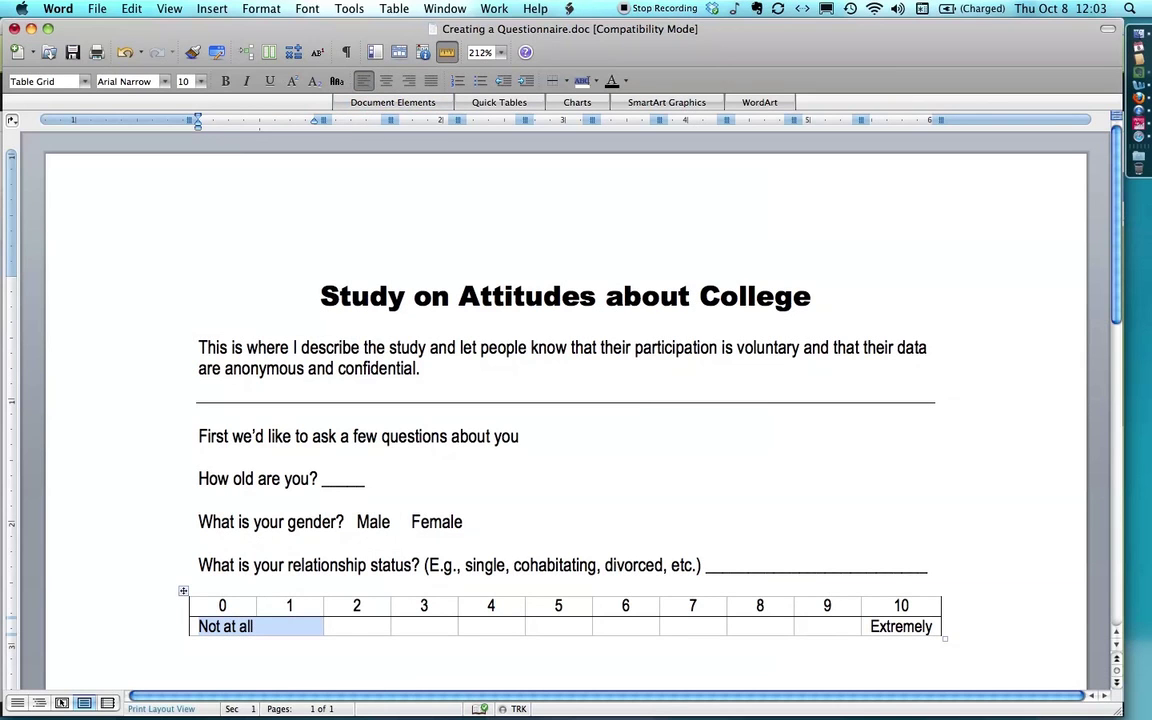
Right-align 'Extremely' and merge the bottom-row cells under 9 and 10
click(880, 626)
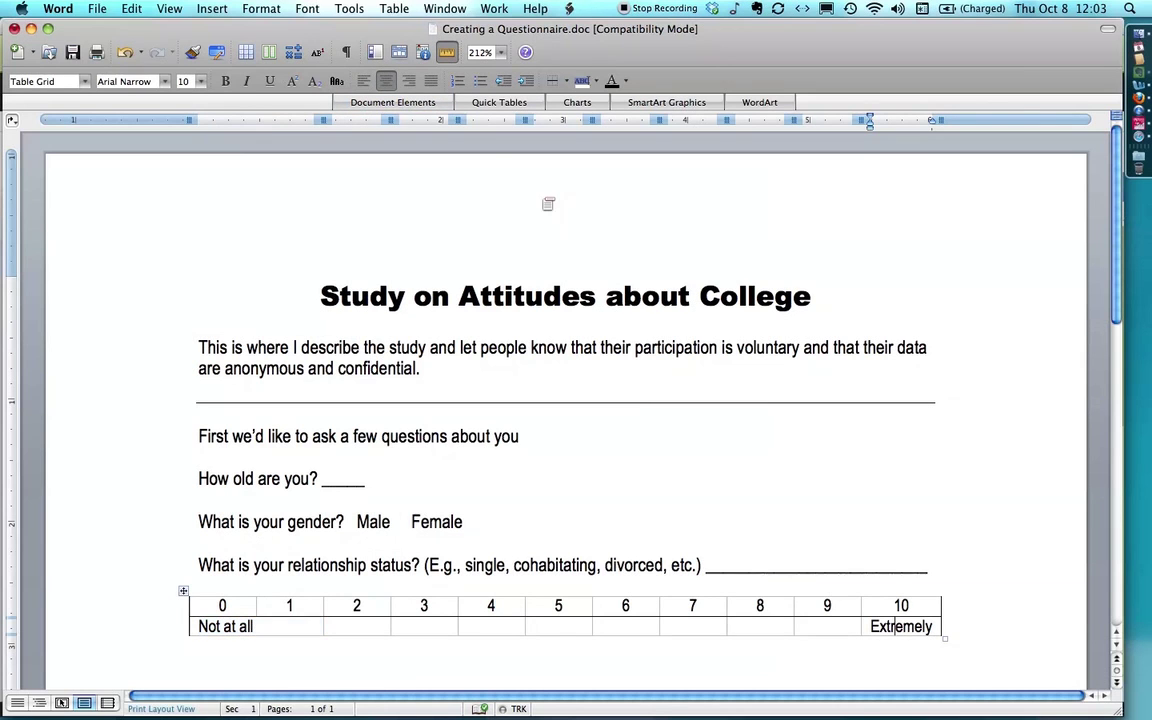
click(410, 82)
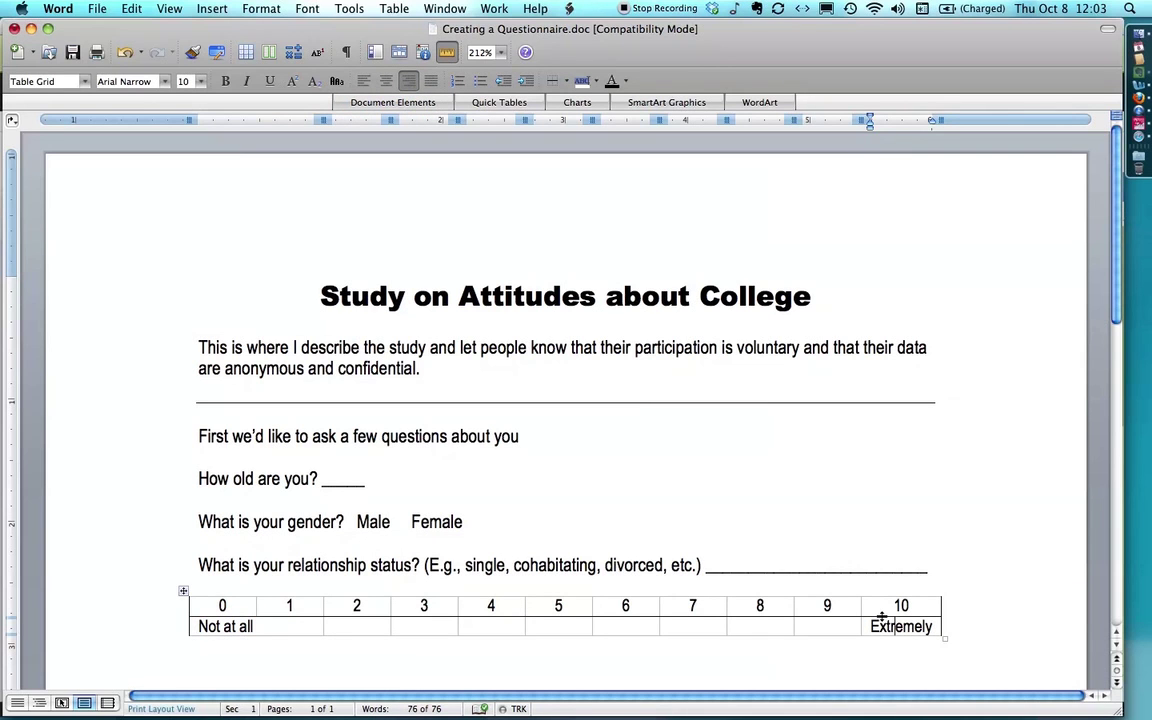
drag(852, 626, 873, 626)
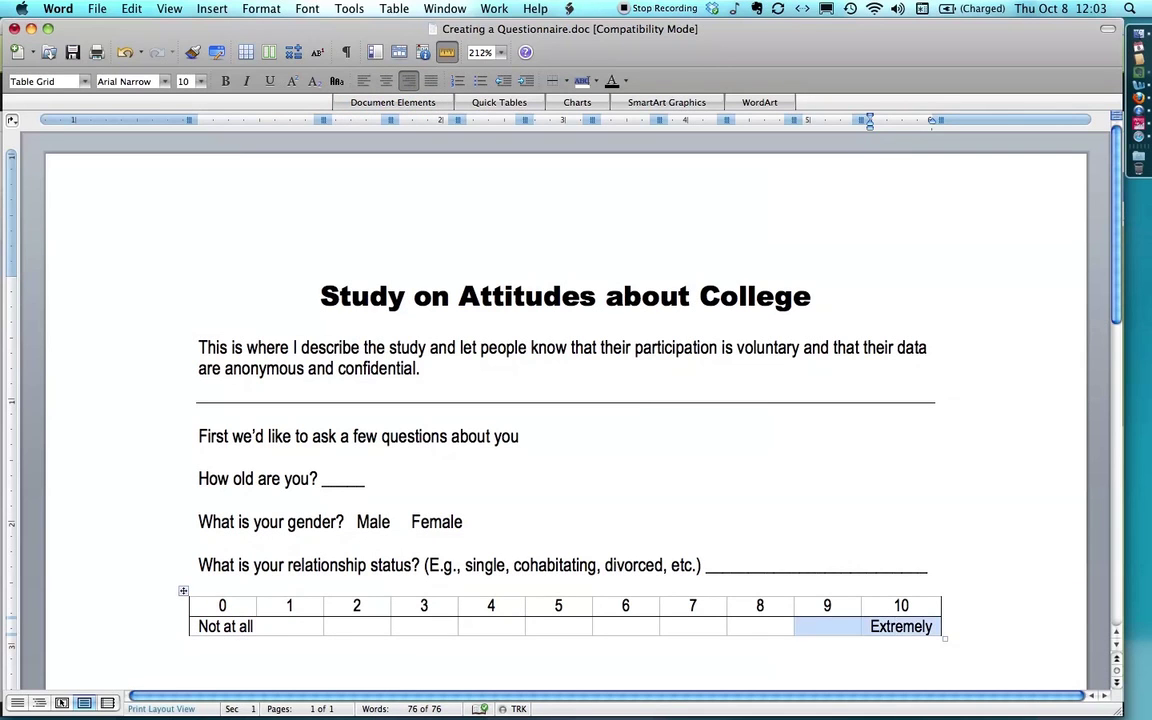
right_click(873, 627)
click(922, 608)
click(198, 647)
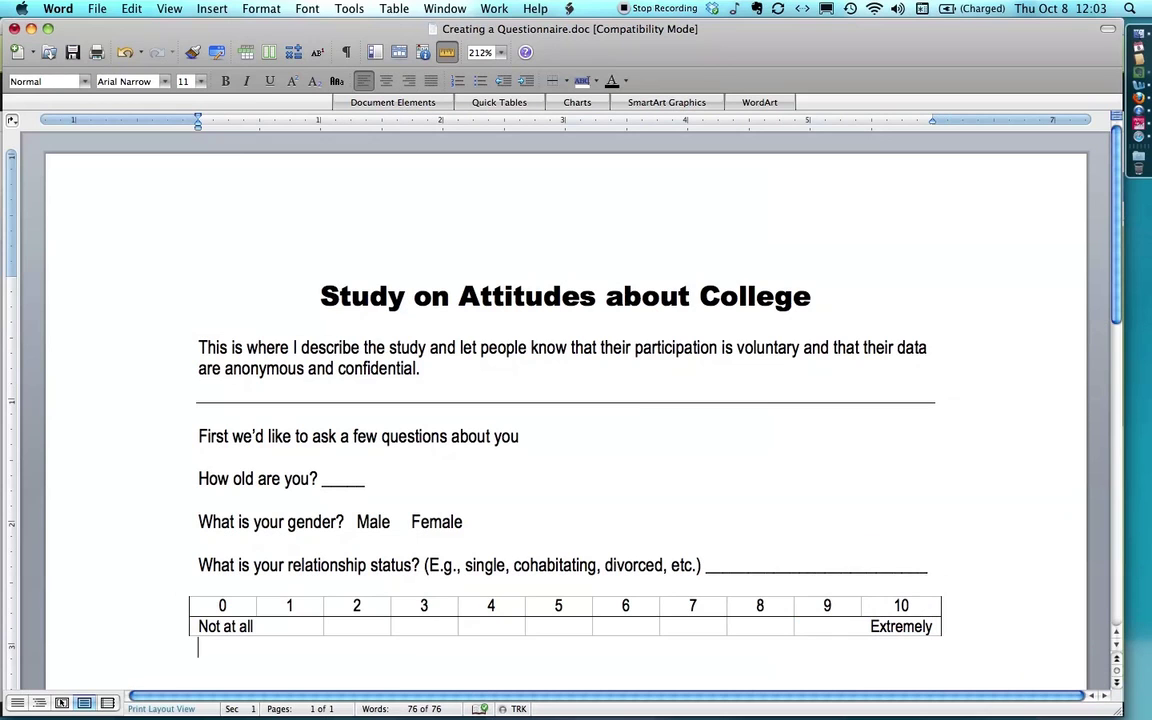
Above the table, type 'For the next several questions, please choose a number from 0-10…'
click(928, 566)
key(Return)
text(For)
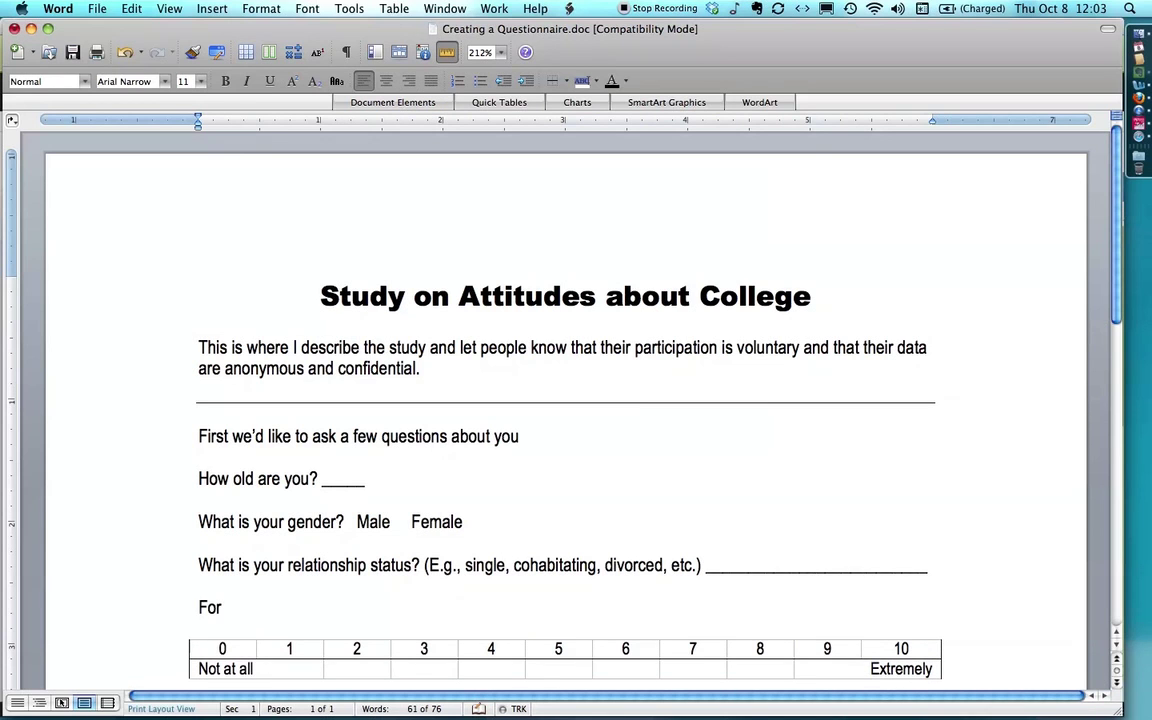
text( the next sever)
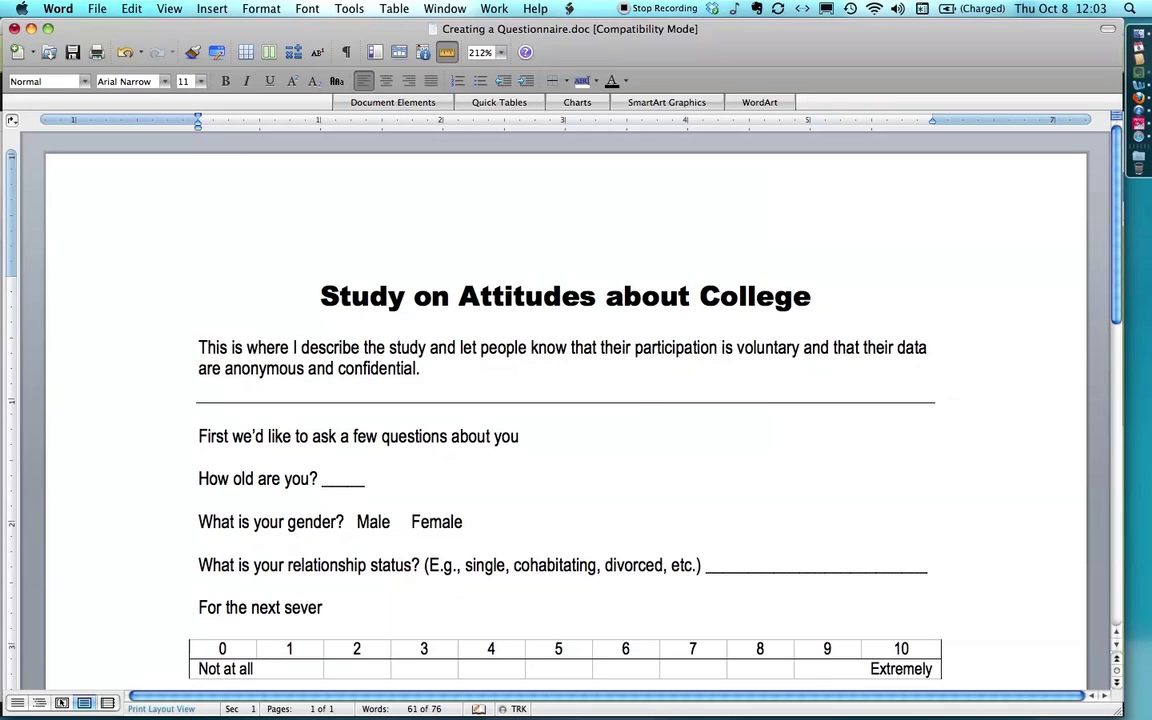
text(al questions,)
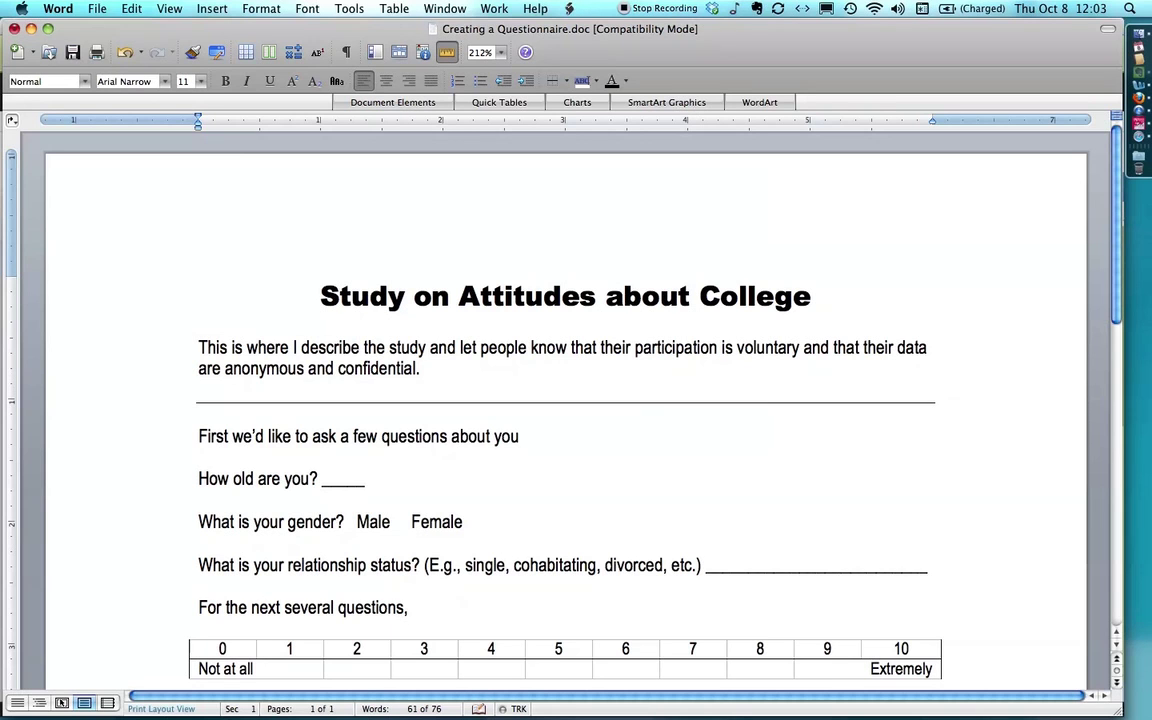
text( please choose a)
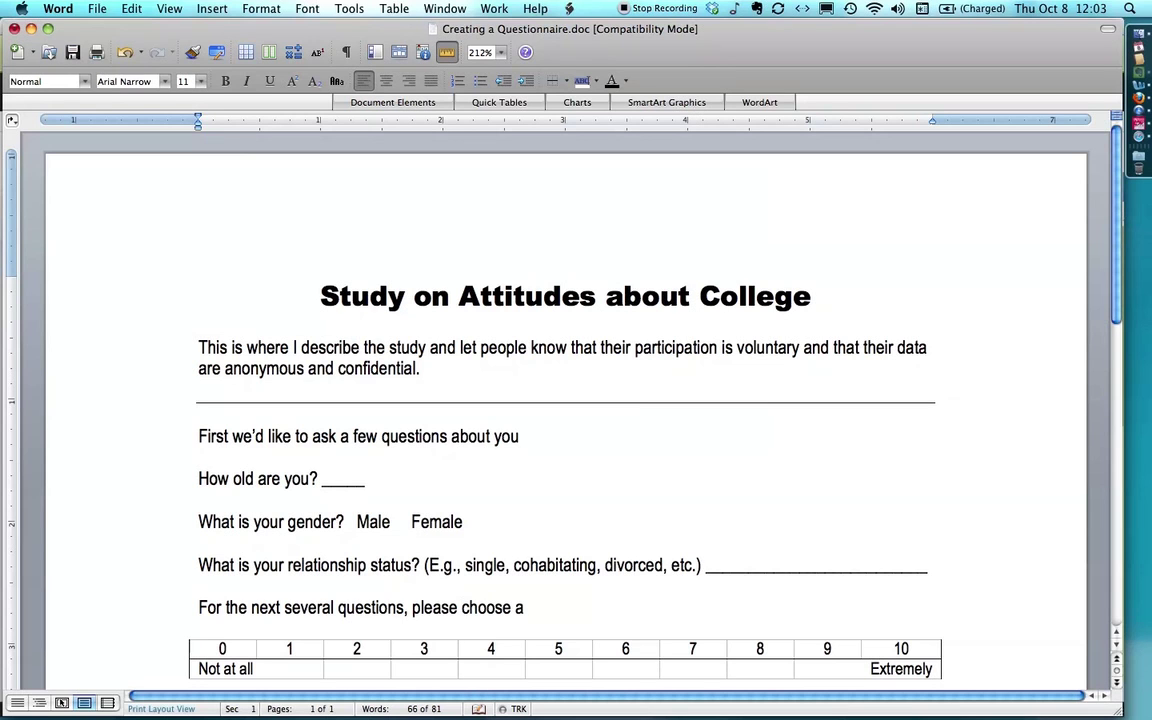
text( number from 0-10 and write it )
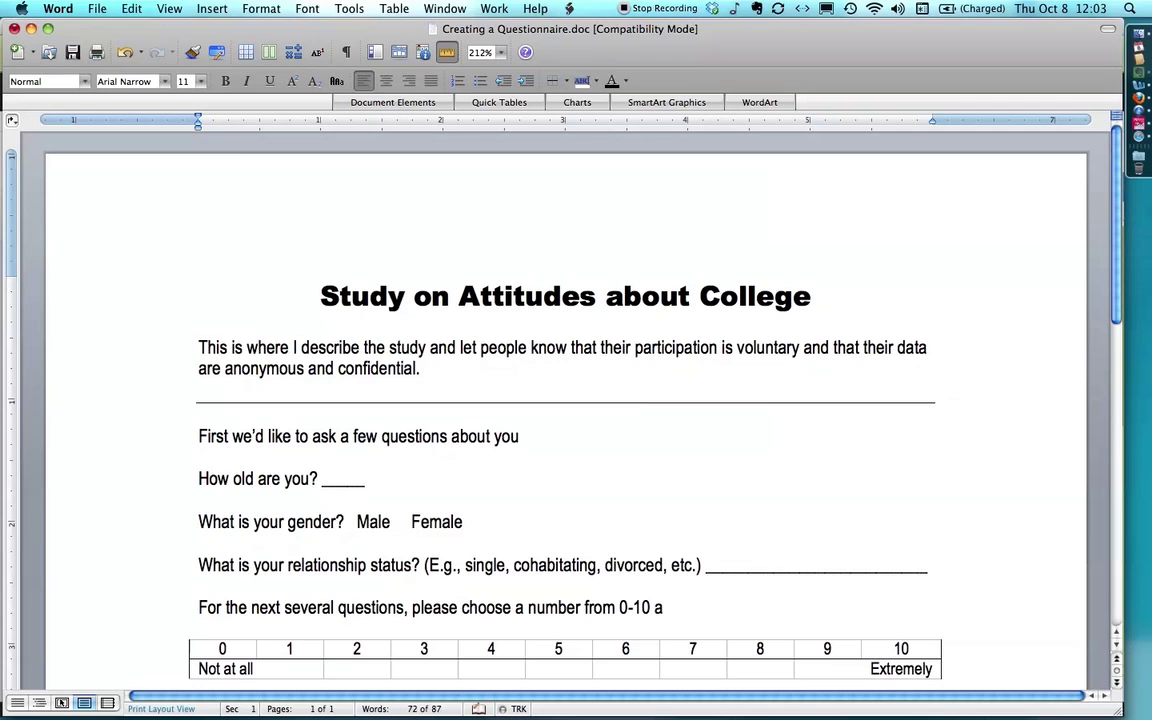
text(nex)
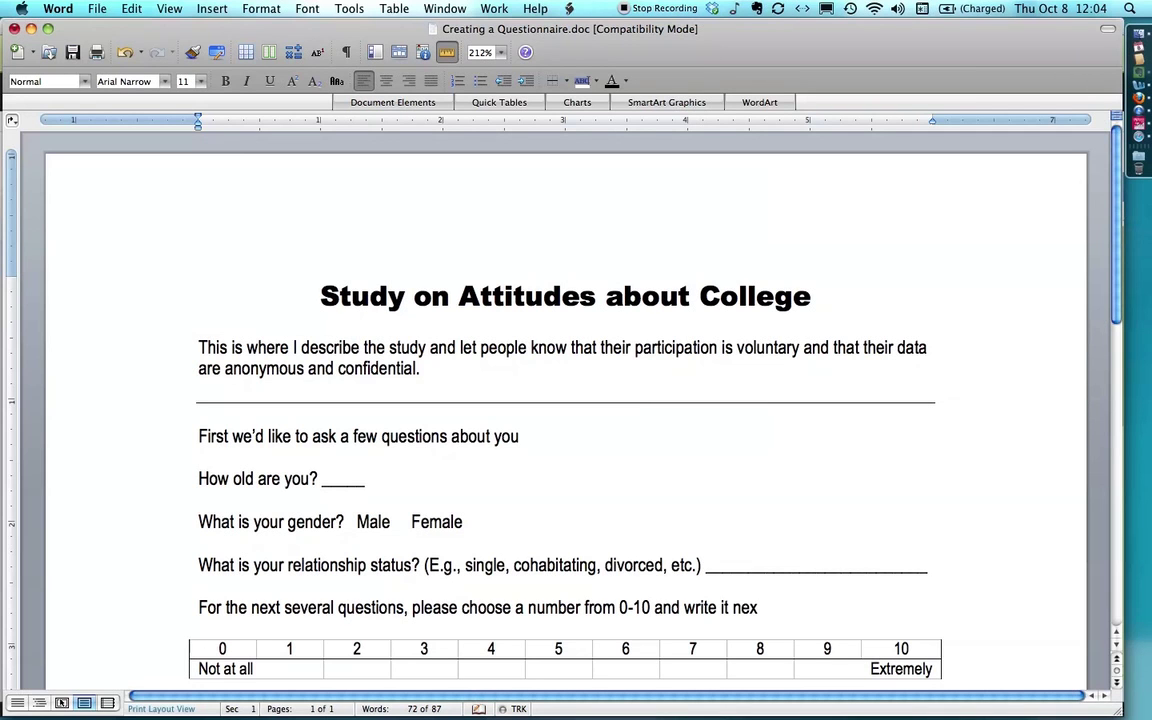
text(t to each statem)
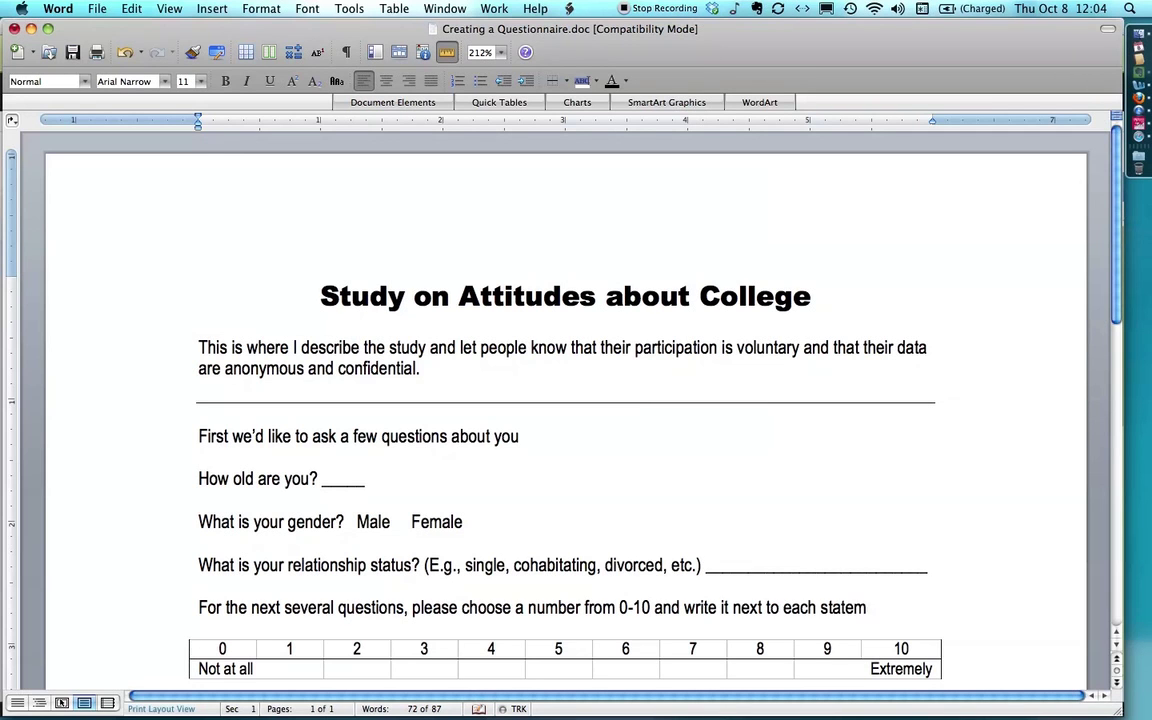
text(ent to indicate)
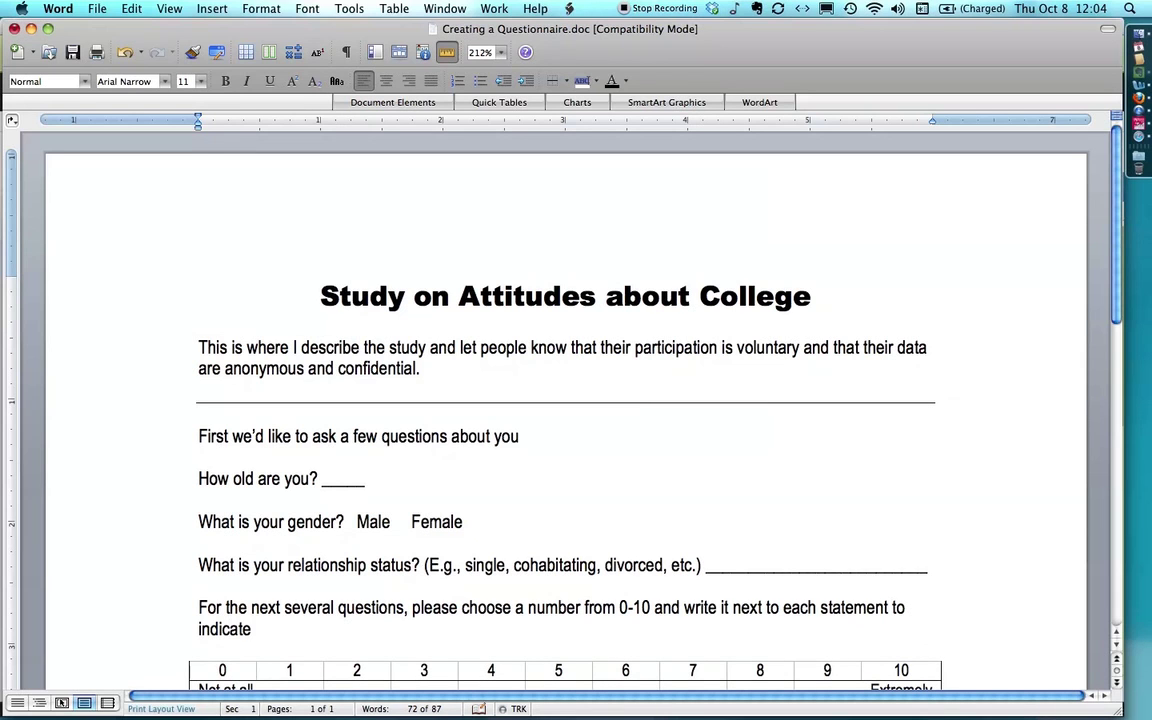
text( how much you agree with that)
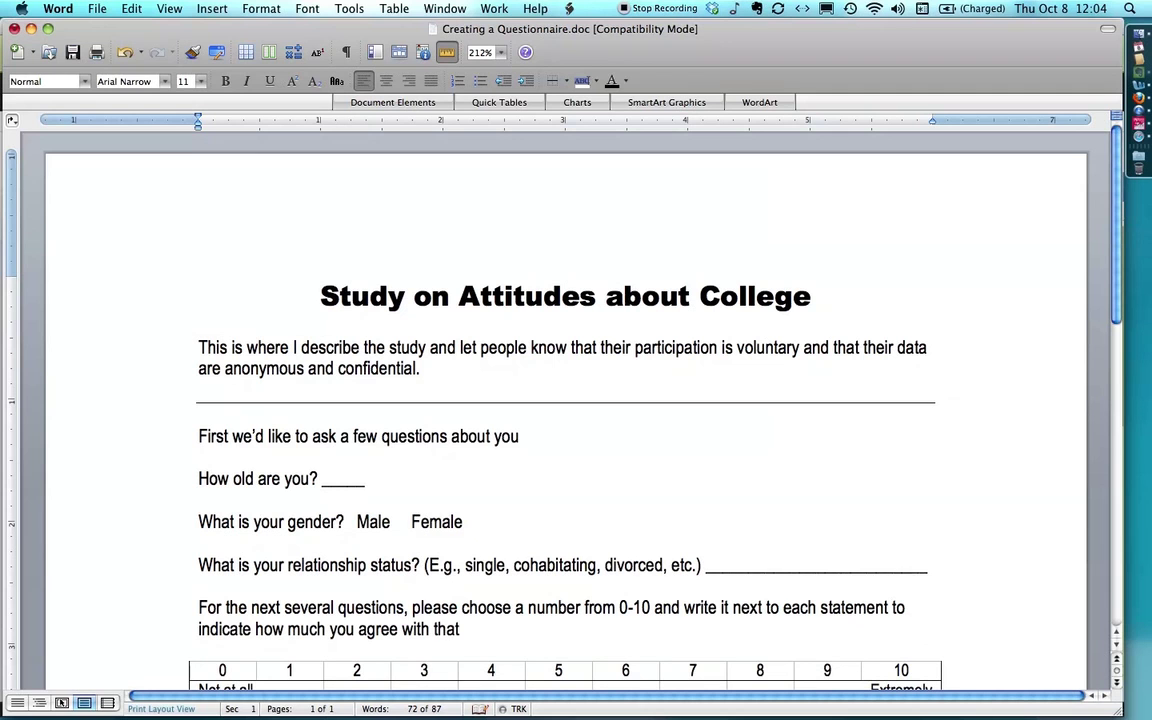
text( statement.)
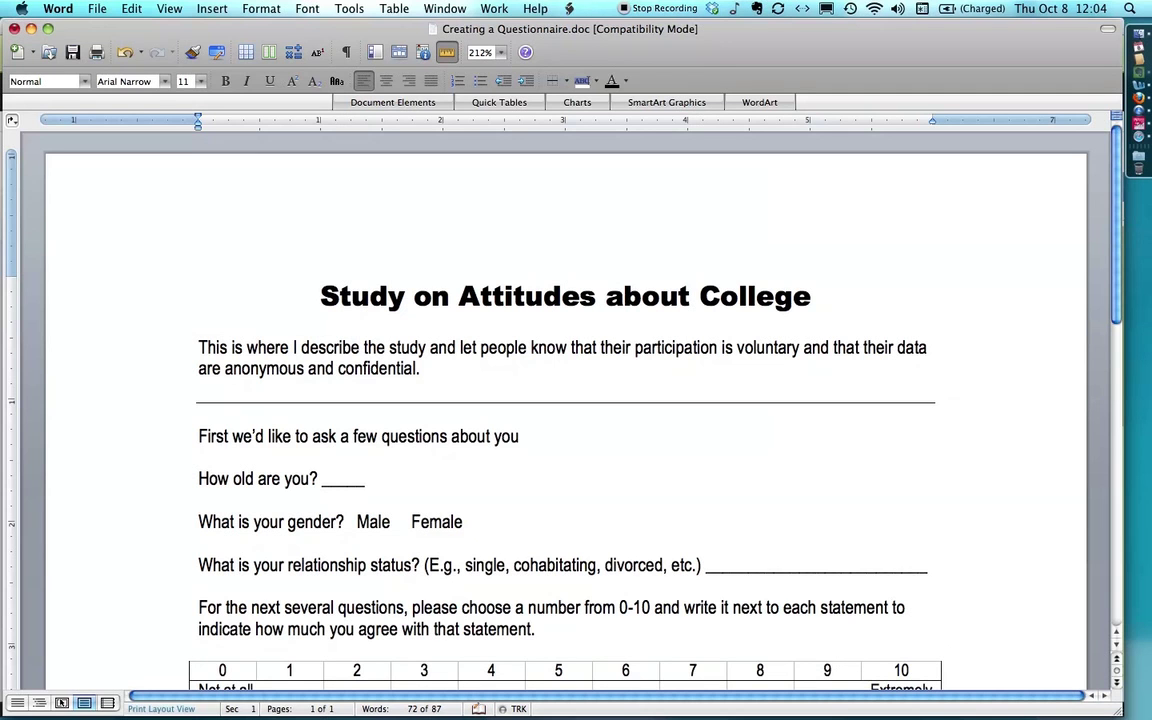
Below the table, type 'I like college', 'I like my classes', and the not-enough-sleep statement on separate lines
scroll(566, 400, down, 3)
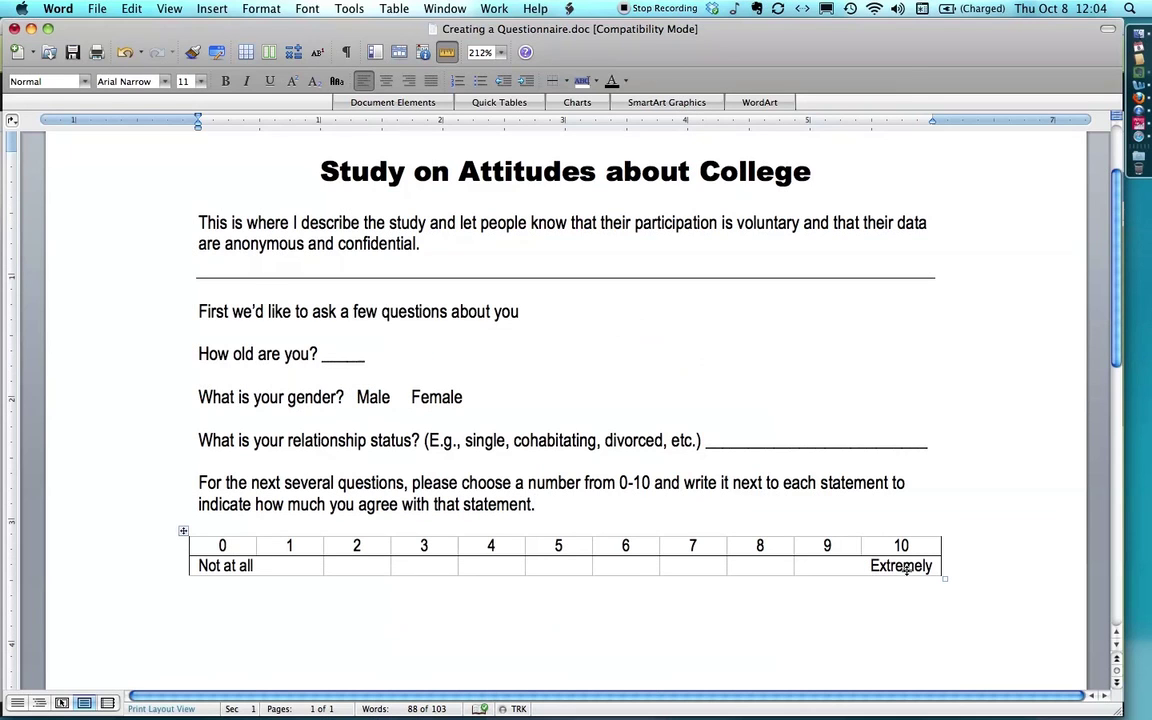
click(198, 587)
text(like college)
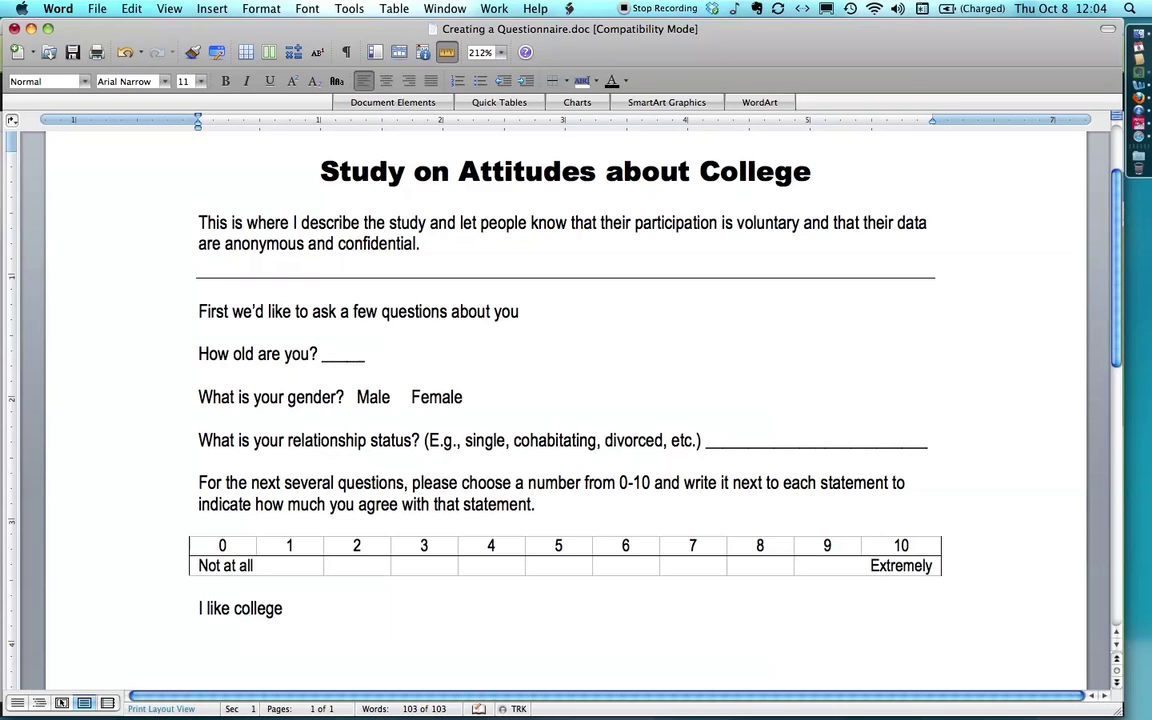
text(I like my classes)
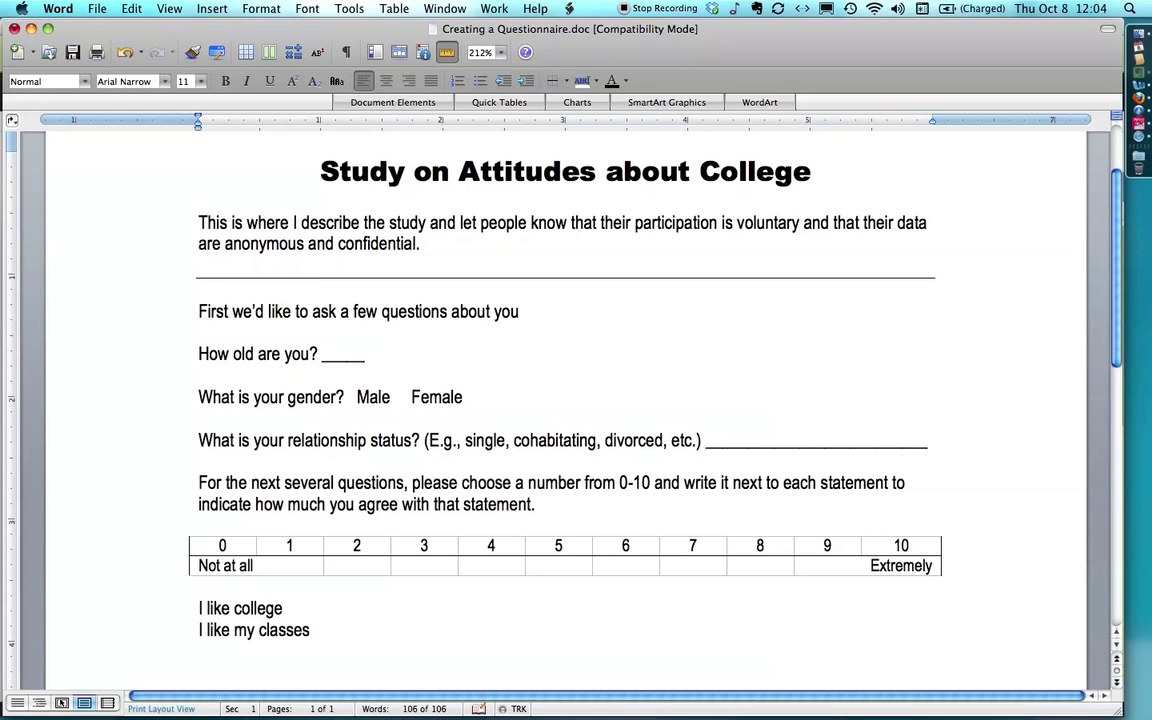
text(I don't get enough sleep)
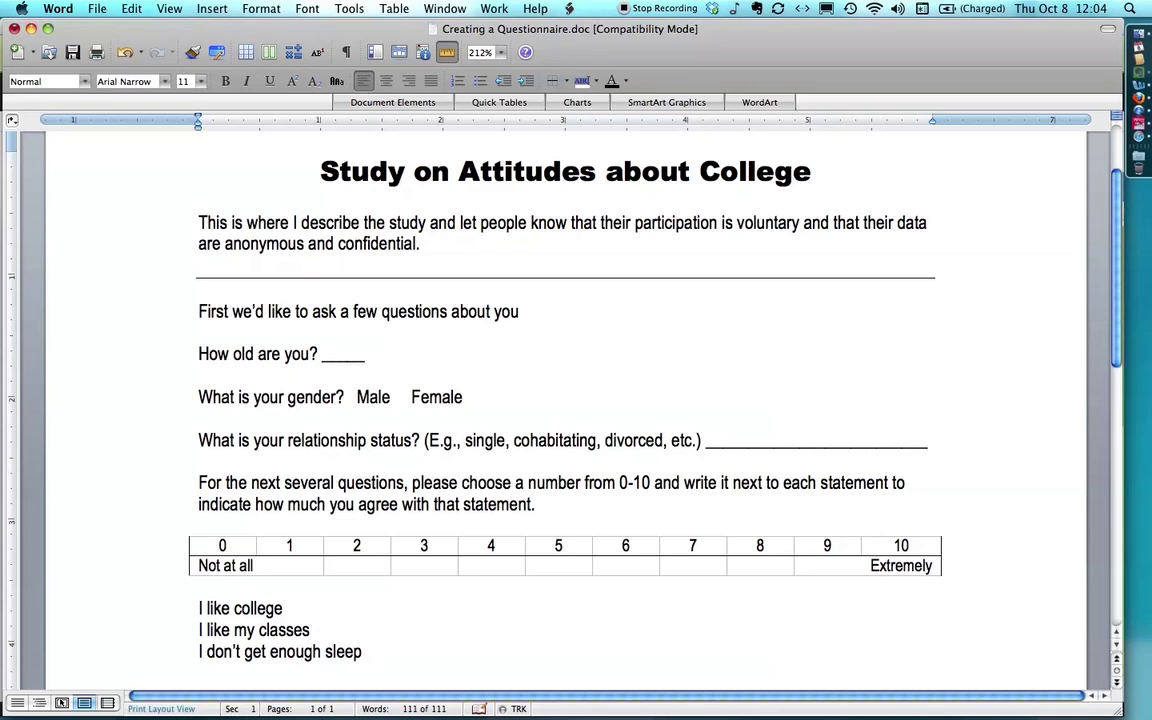
text( because I'm taking too)
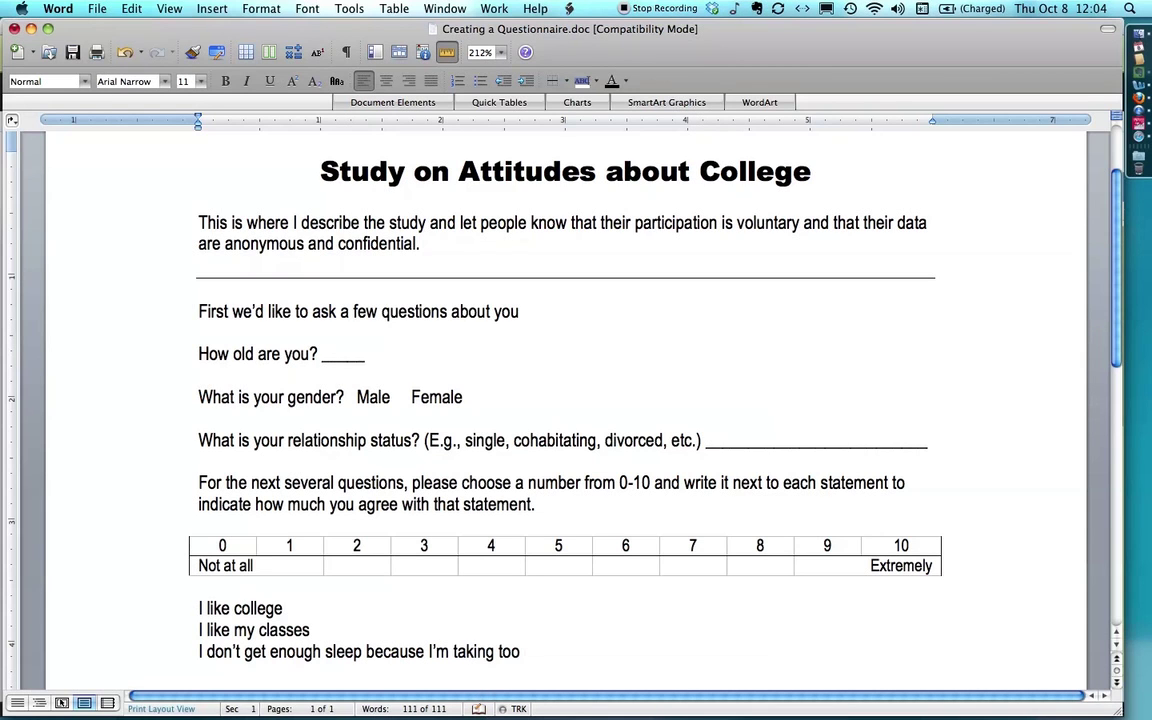
text( many classes a)
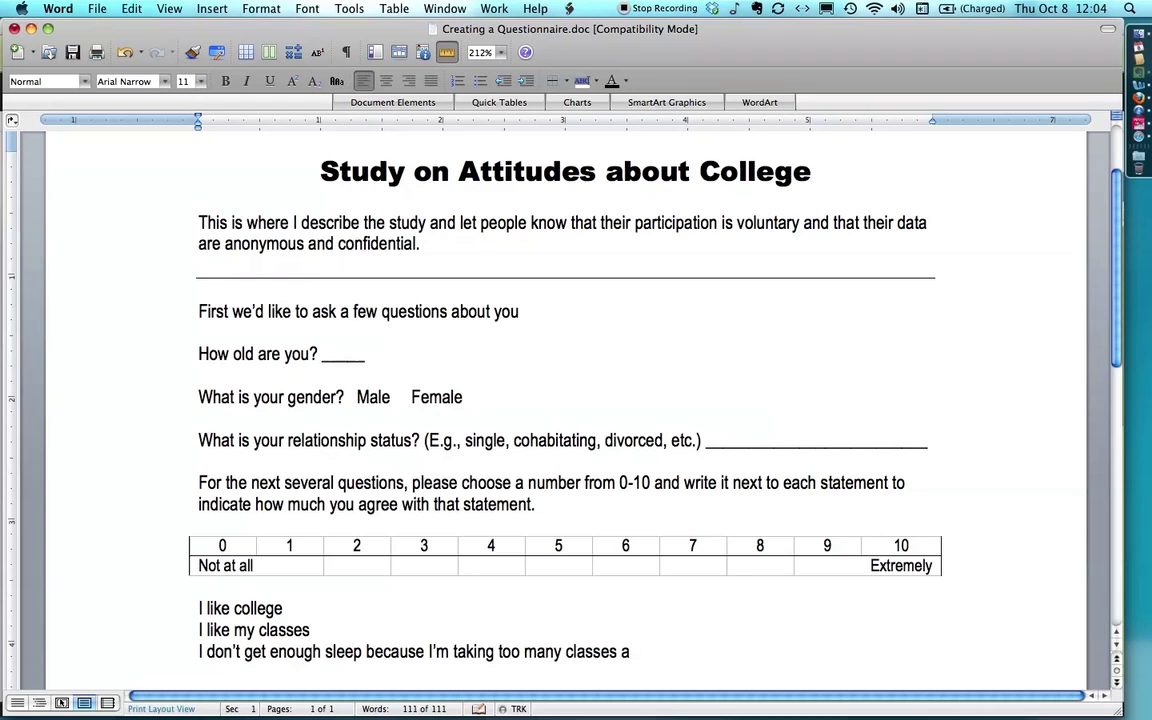
text(nd I have two)
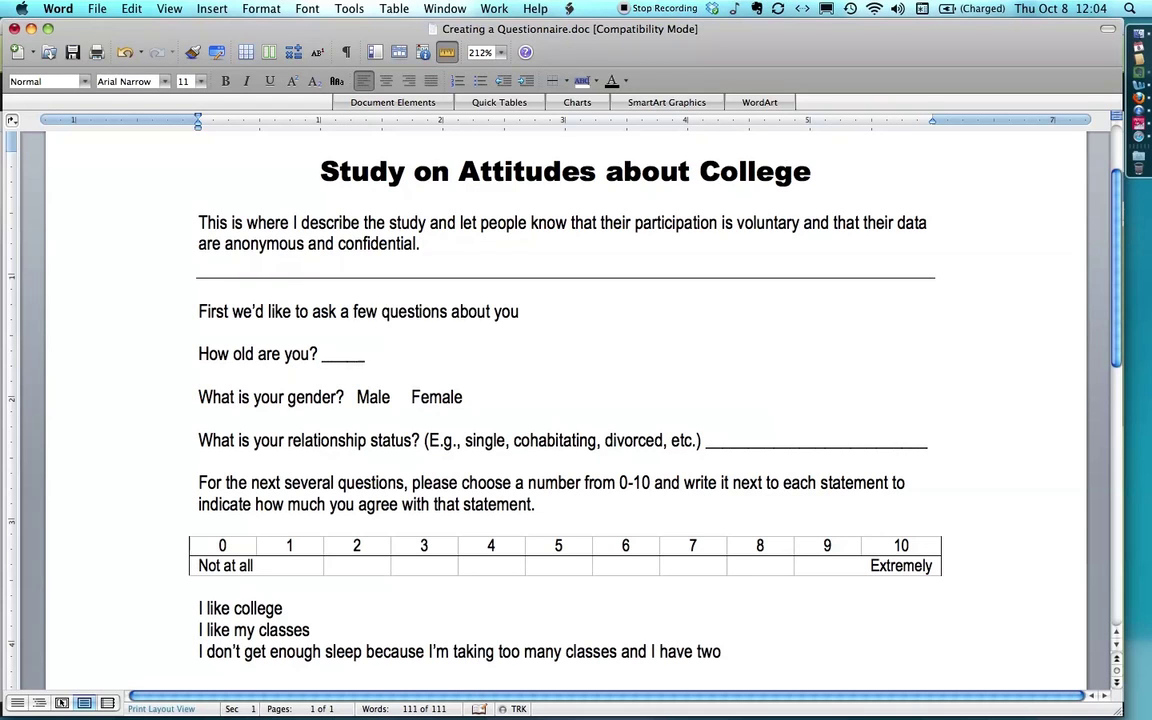
text( part-time jobs to)
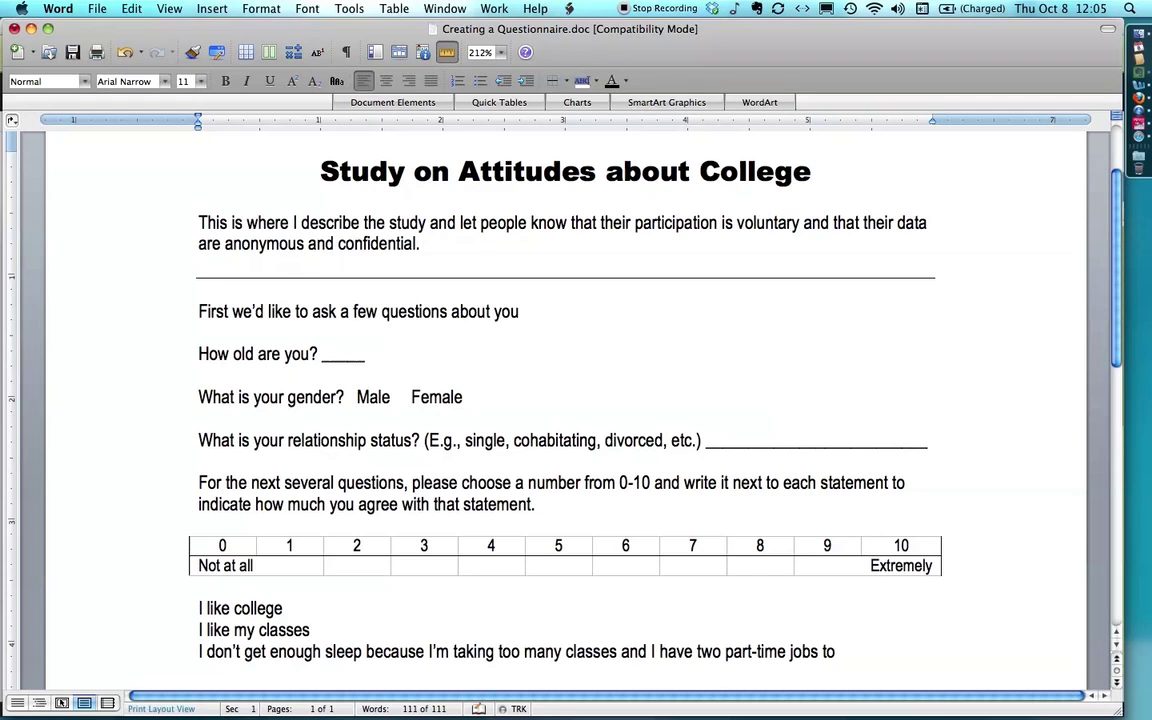
text( help pay for)
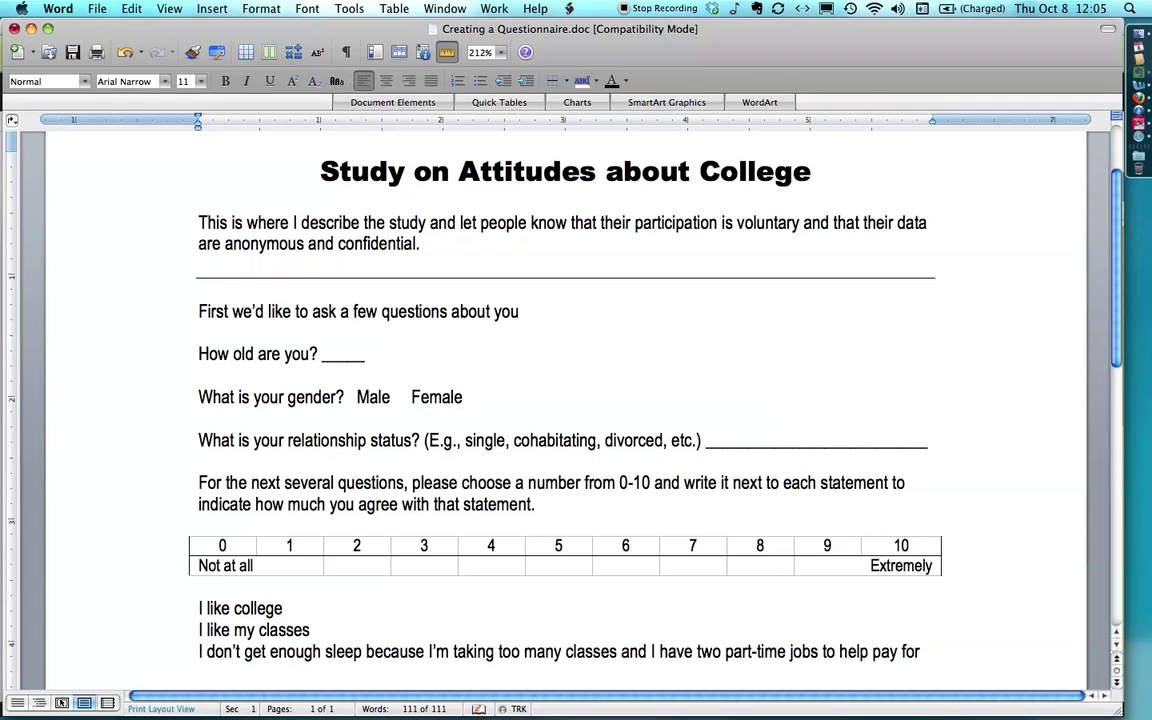
text( things and I have thre)
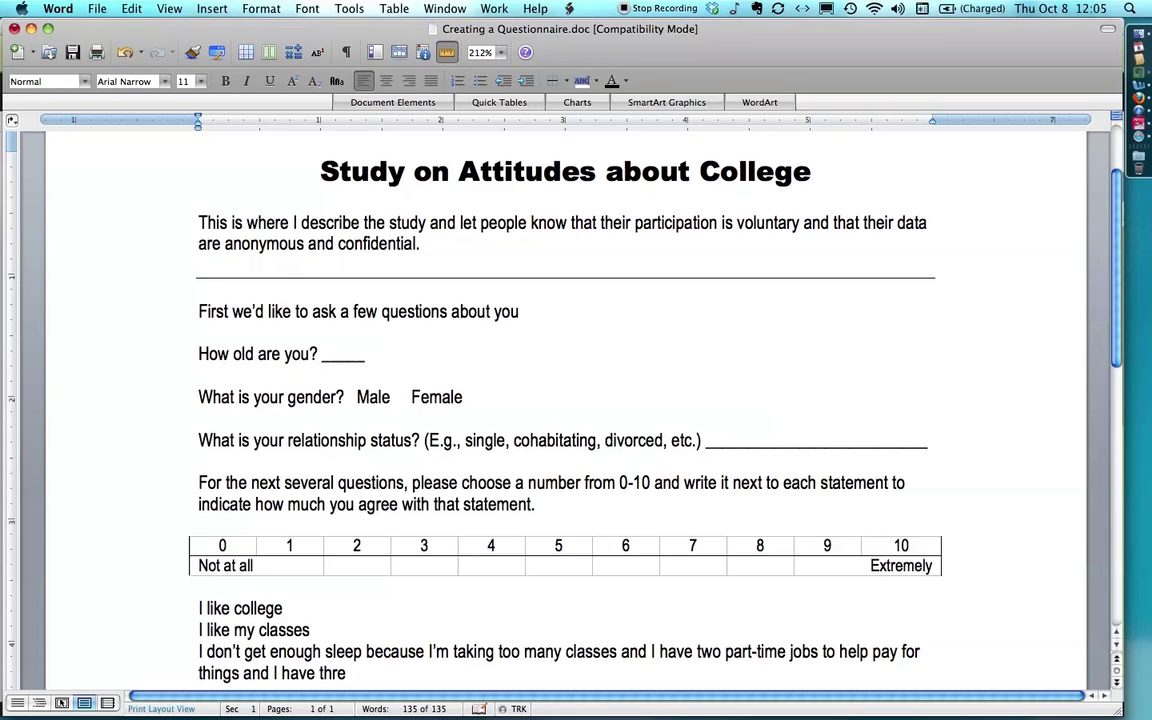
text( kie kids and two )
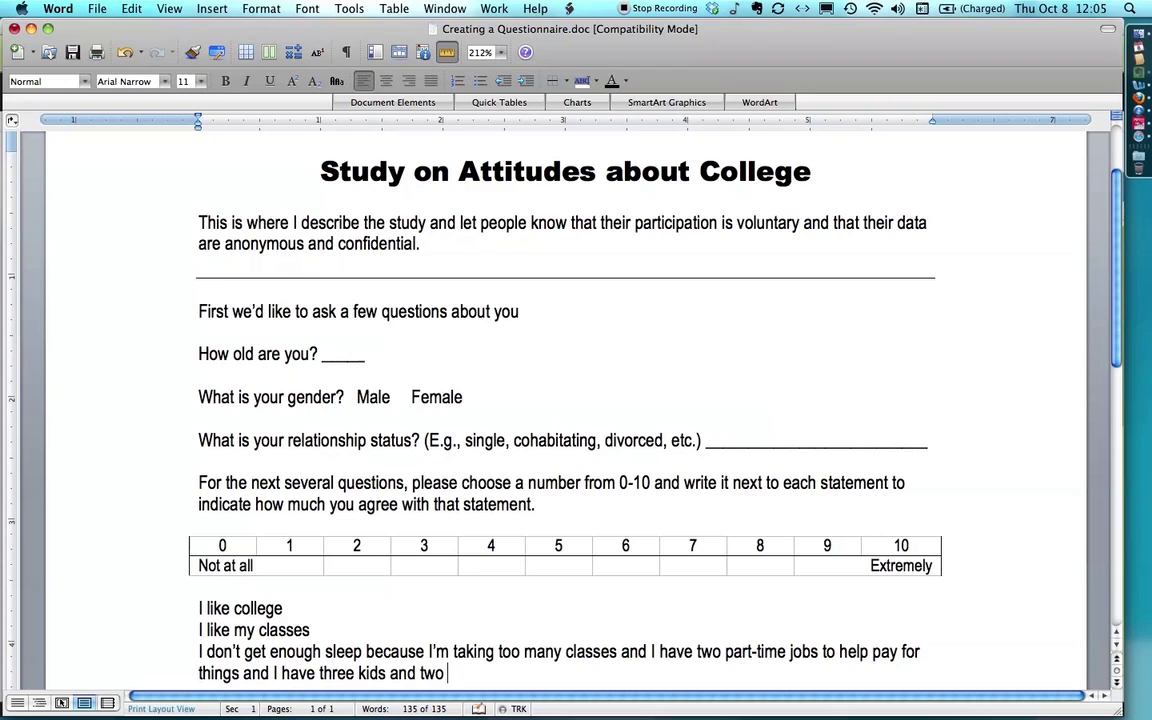
text(cats and a dog)
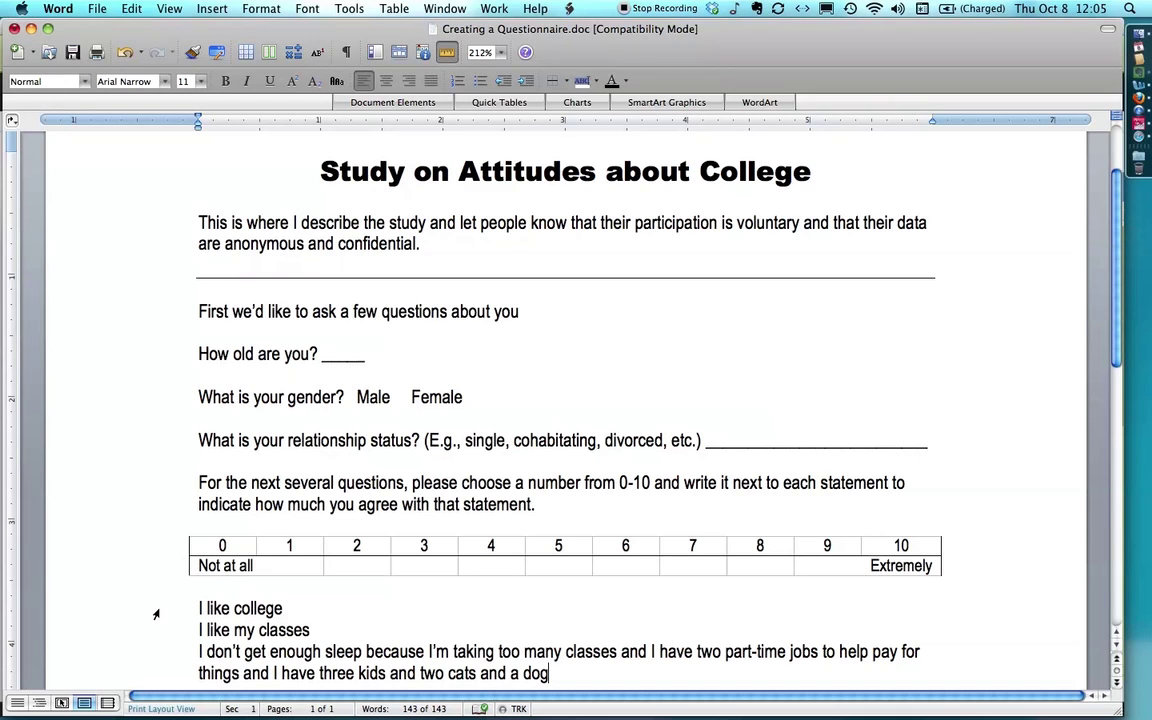
Give the three statement lines 6 pt of paragraph spacing after in the Formatting Palette
drag(155, 609, 154, 694)
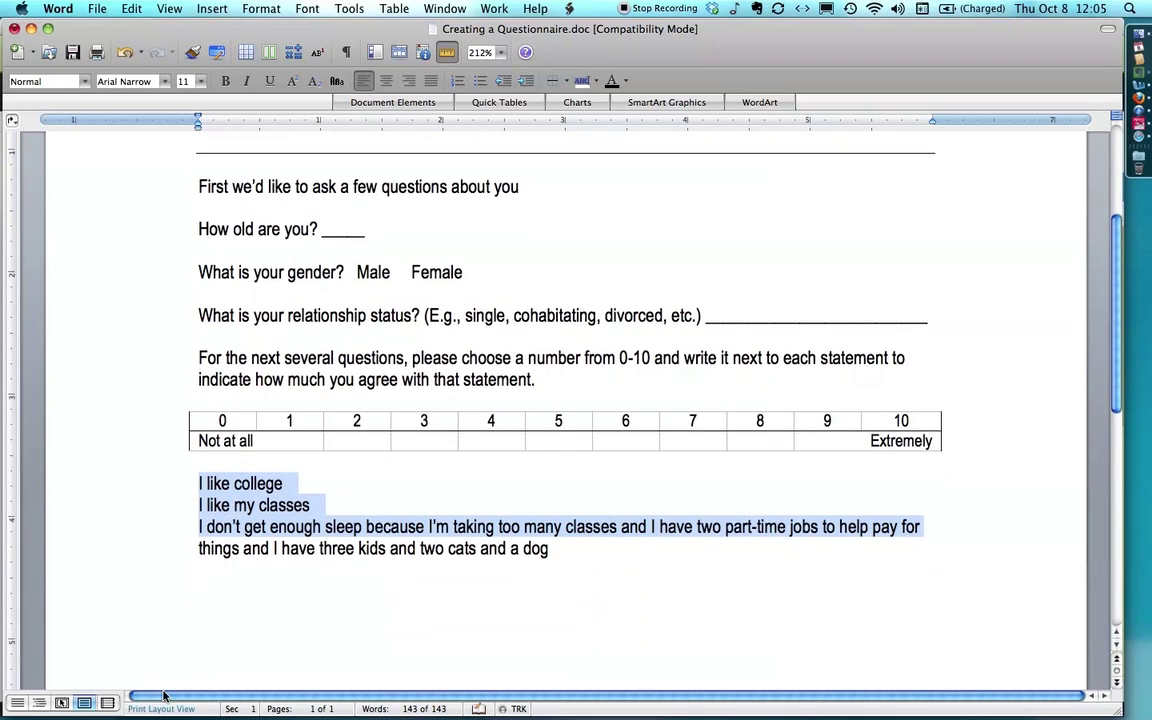
triple_click(128, 548)
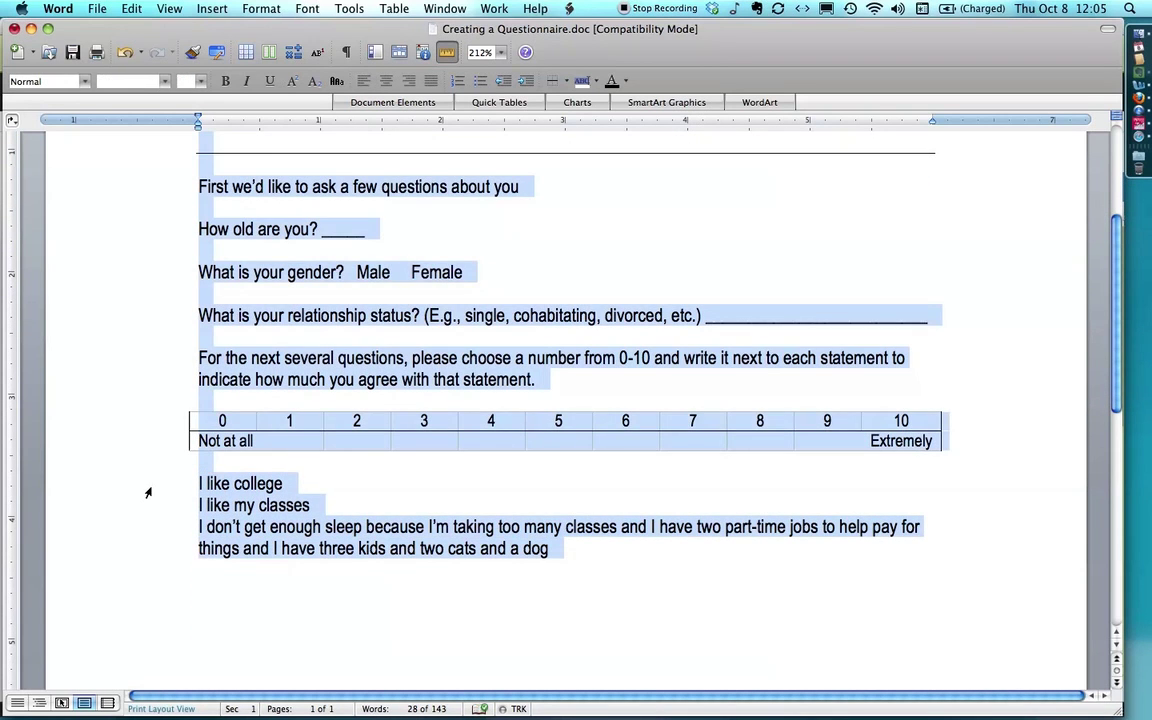
click(148, 490)
drag(148, 490, 150, 548)
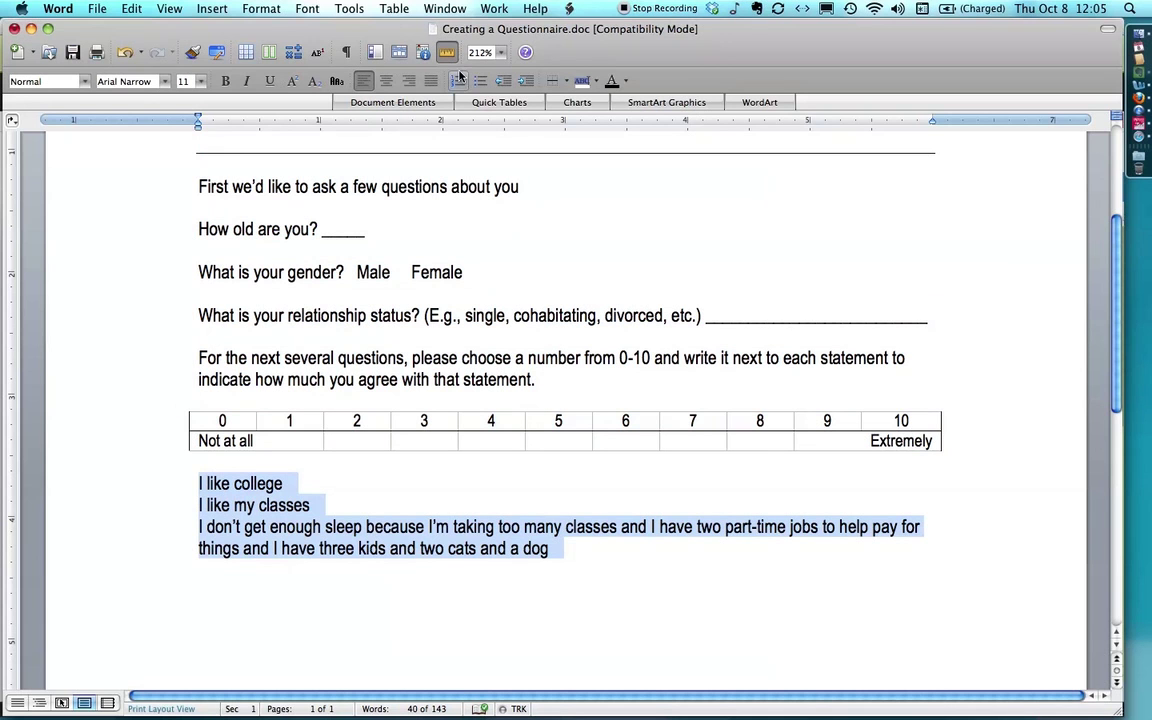
click(420, 52)
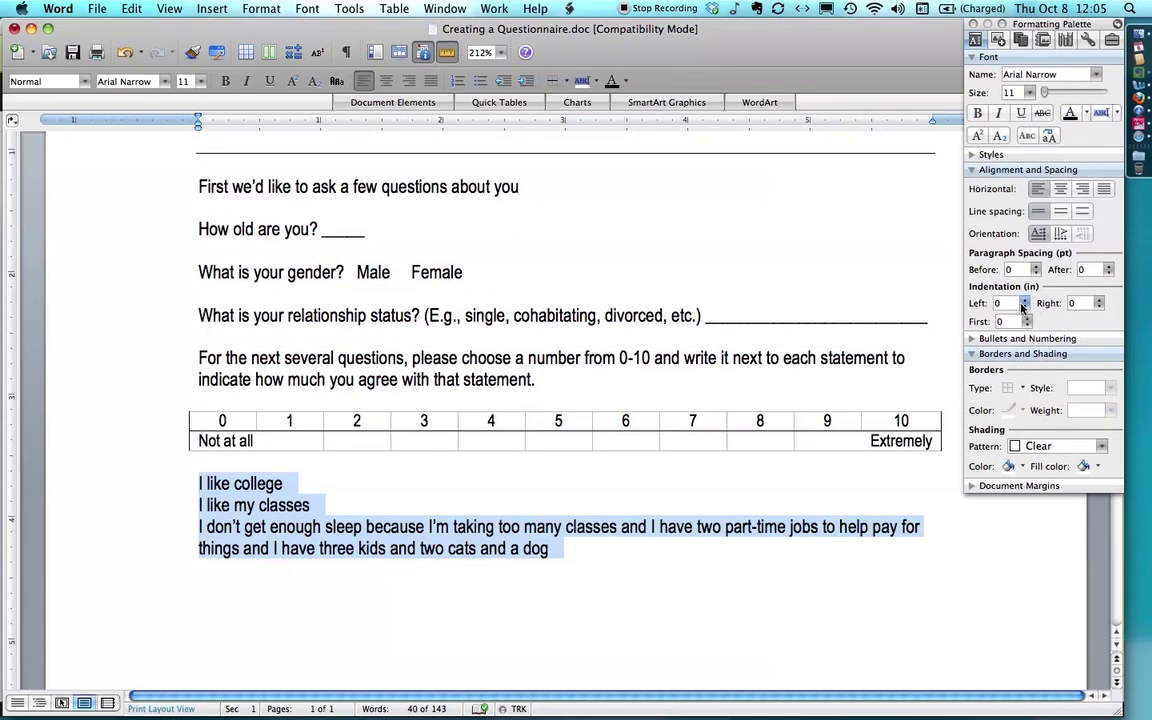
click(1108, 267)
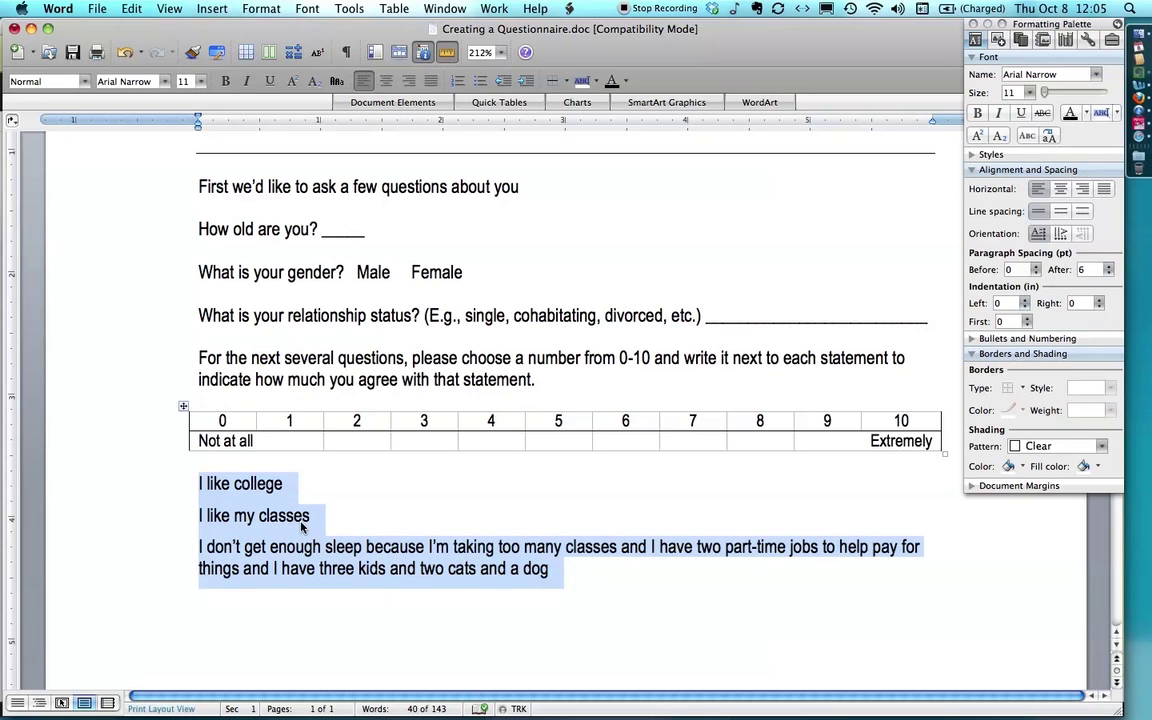
Select the empty line above the statements through the second statement
click(148, 466)
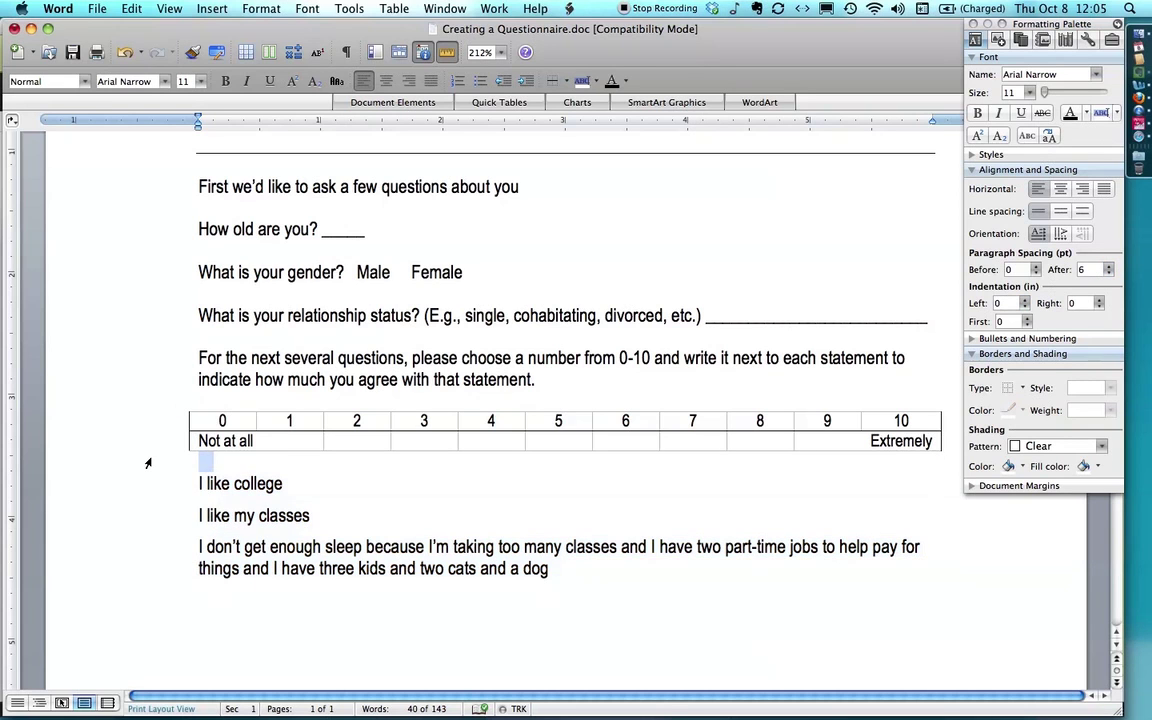
drag(148, 471, 148, 521)
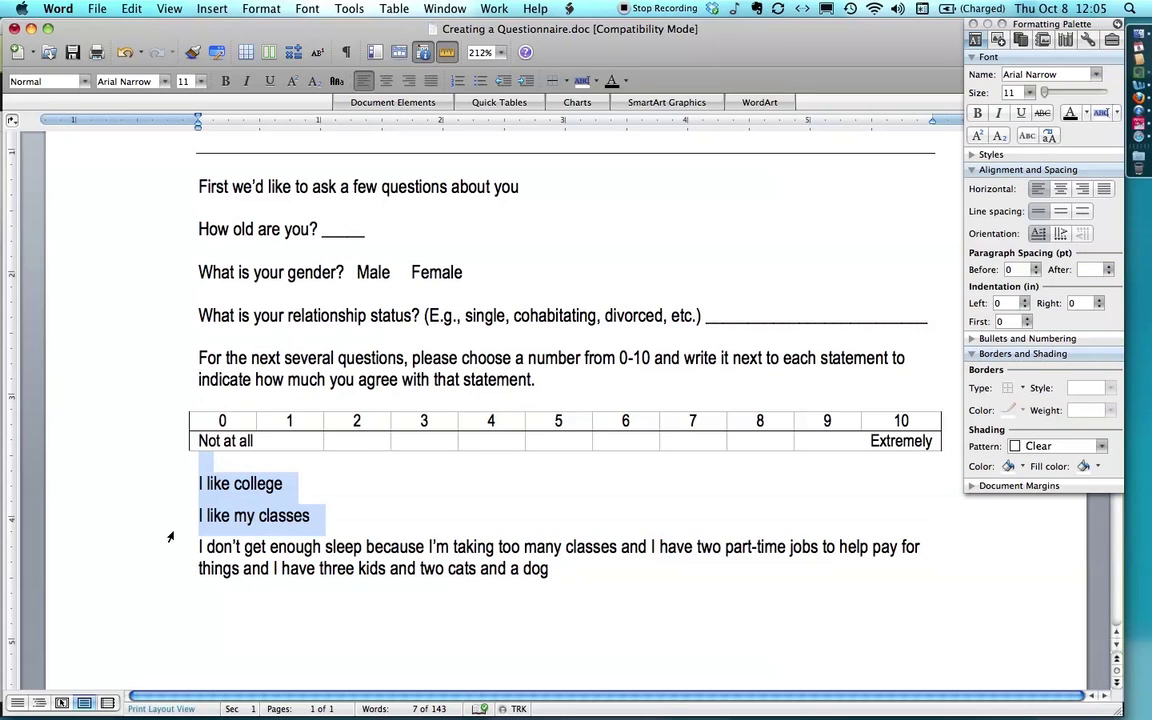
click(131, 9)
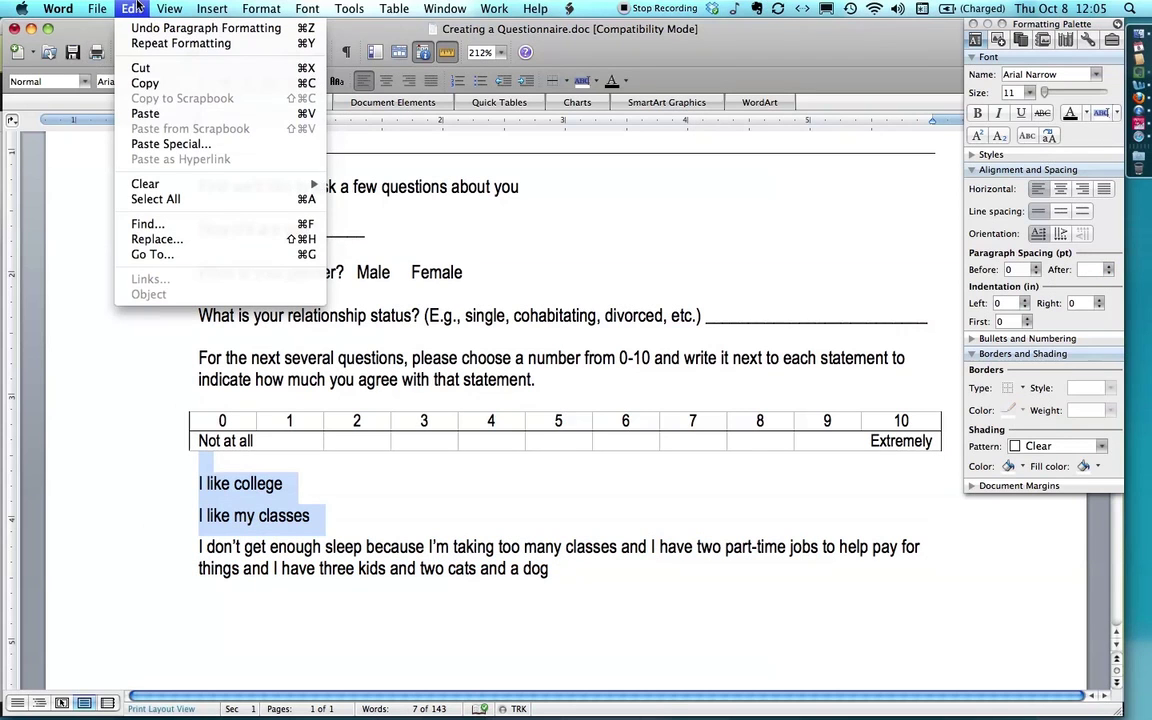
Replace ^p with ^p_____^t in the selection only, so each statement starts with a blank and tab
click(176, 239)
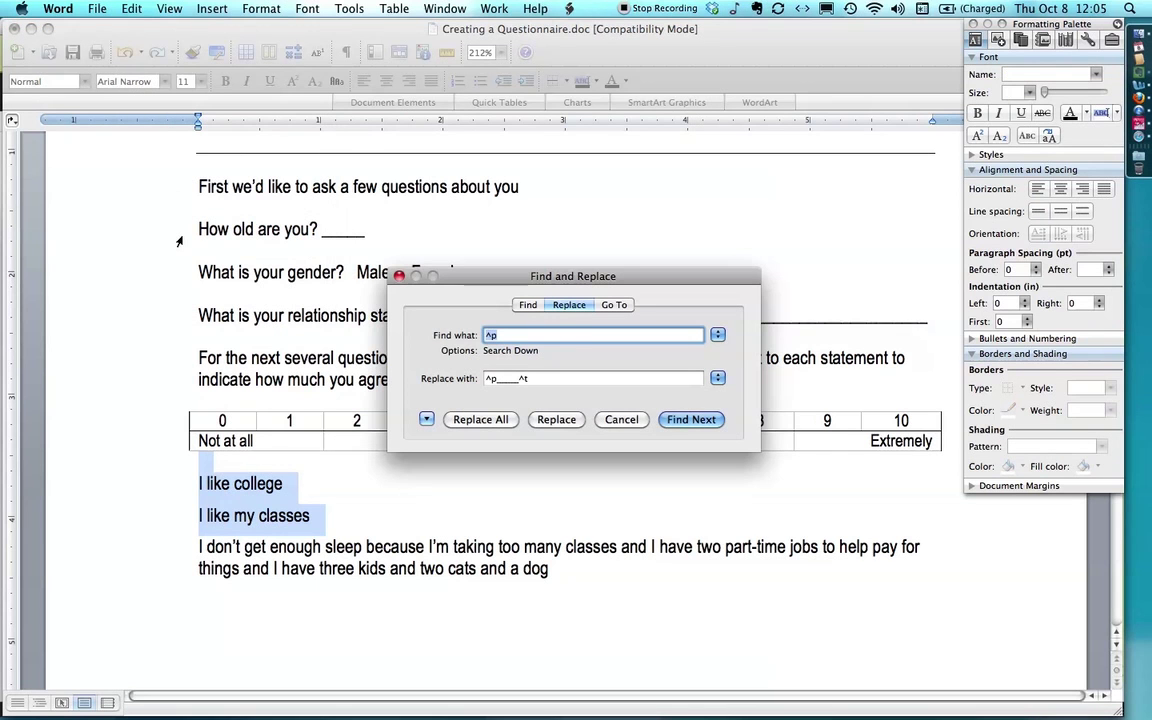
click(497, 336)
key(Tab)
click(500, 378)
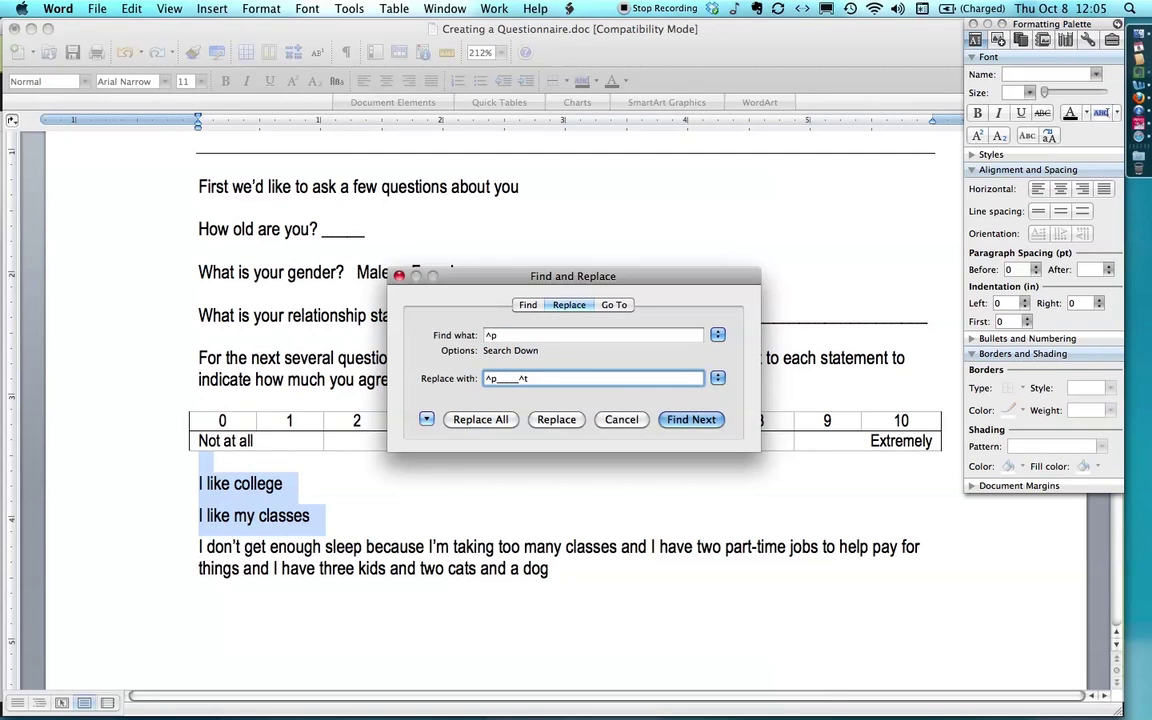
click(489, 420)
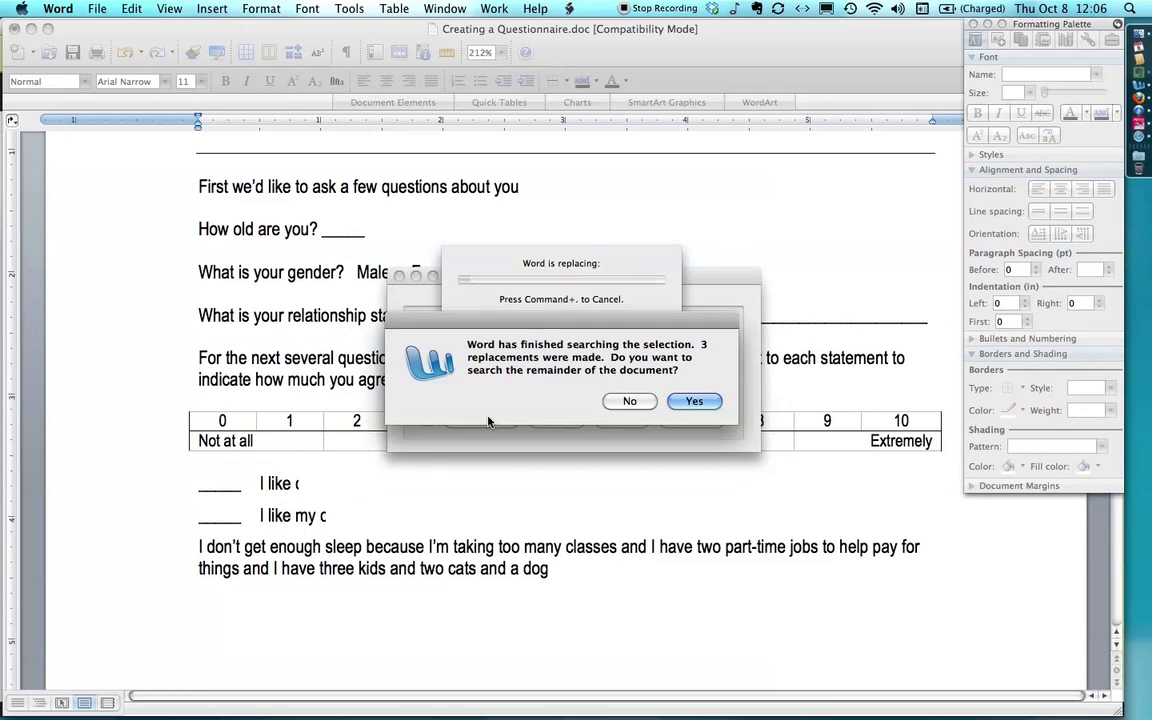
click(629, 401)
click(399, 276)
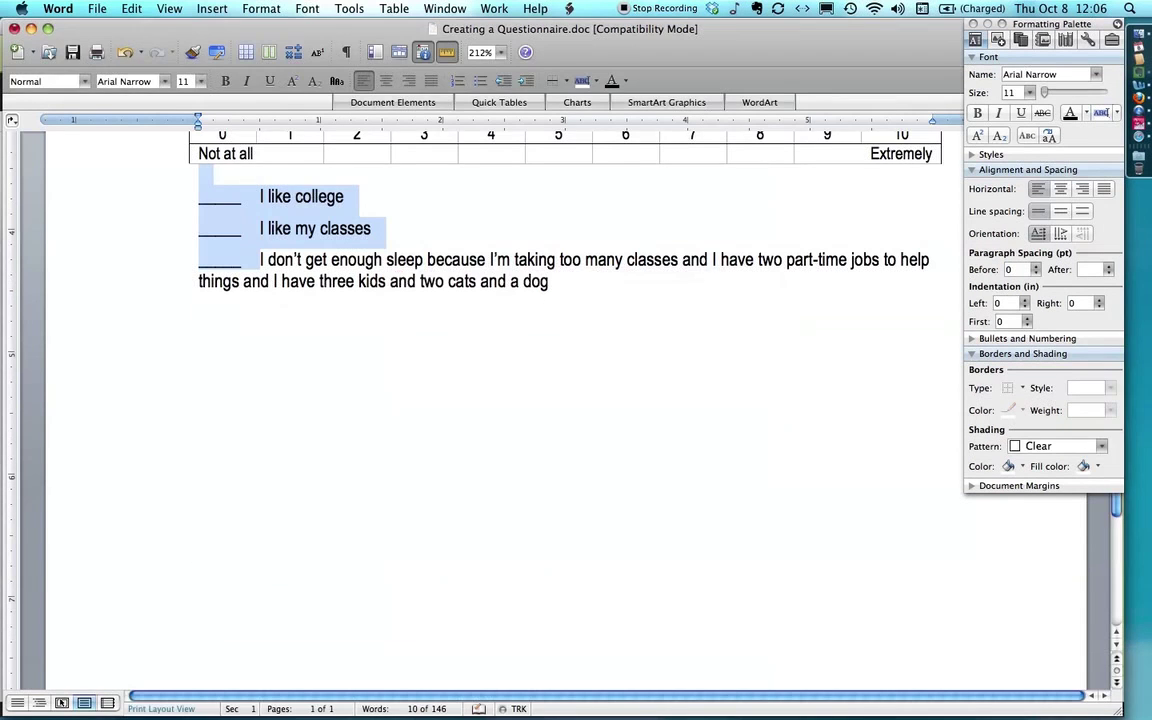
Number the three statements 1–3 and remove the list's left indent
click(334, 281)
drag(149, 192, 144, 284)
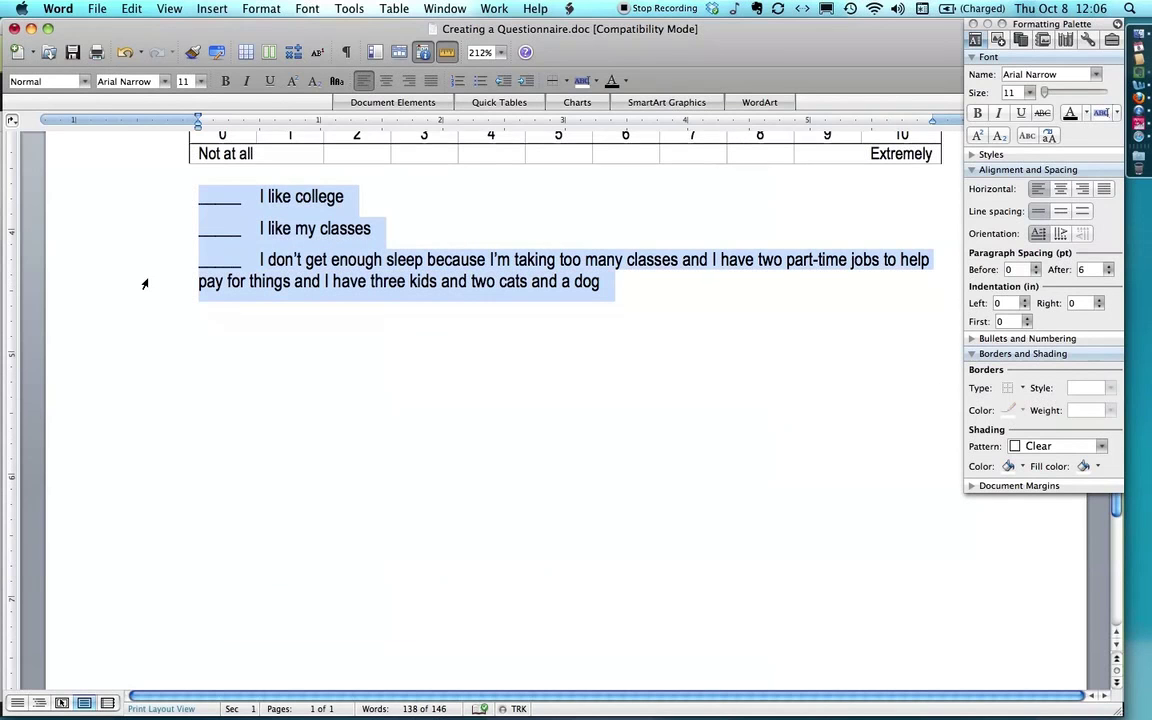
click(456, 82)
click(457, 81)
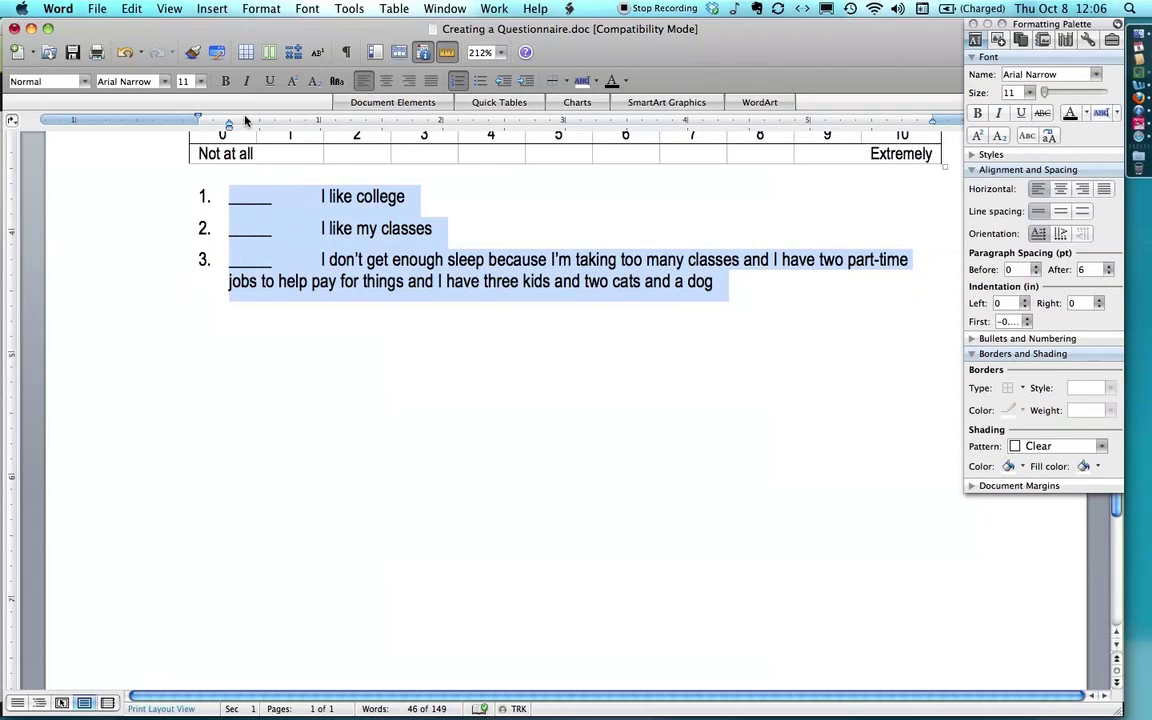
click(216, 192)
Drag the ruler's hanging indent marker so wrapped lines align under the statement text
click(204, 198)
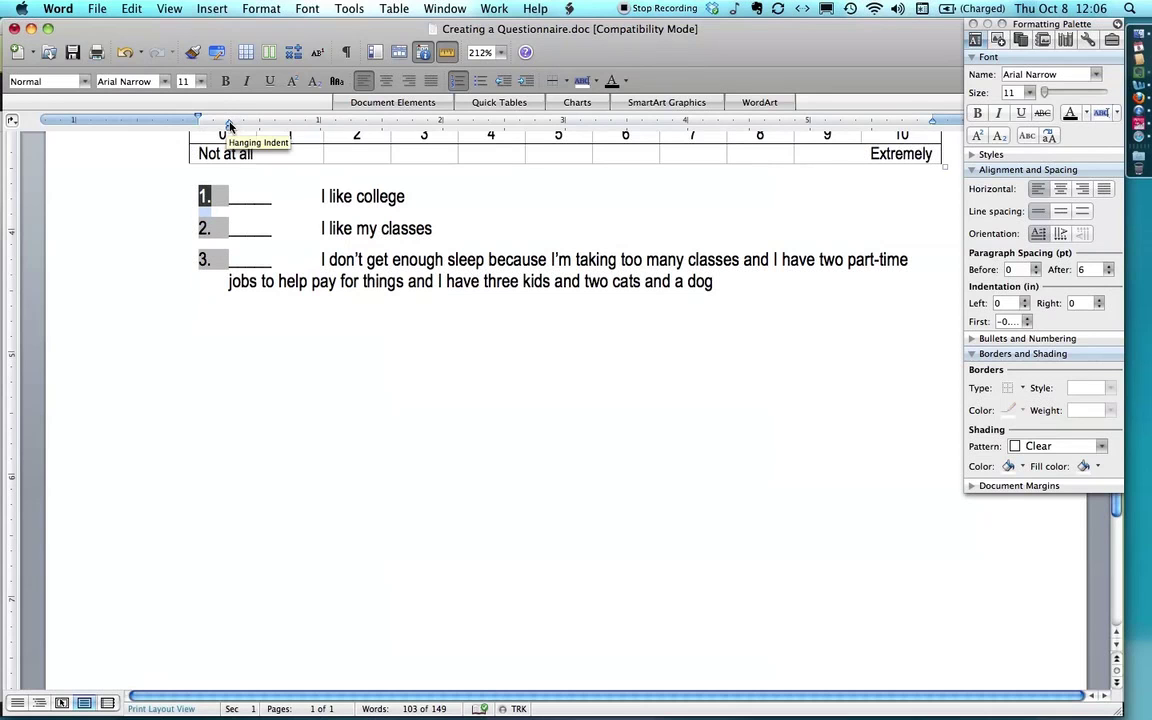
drag(126, 188, 128, 265)
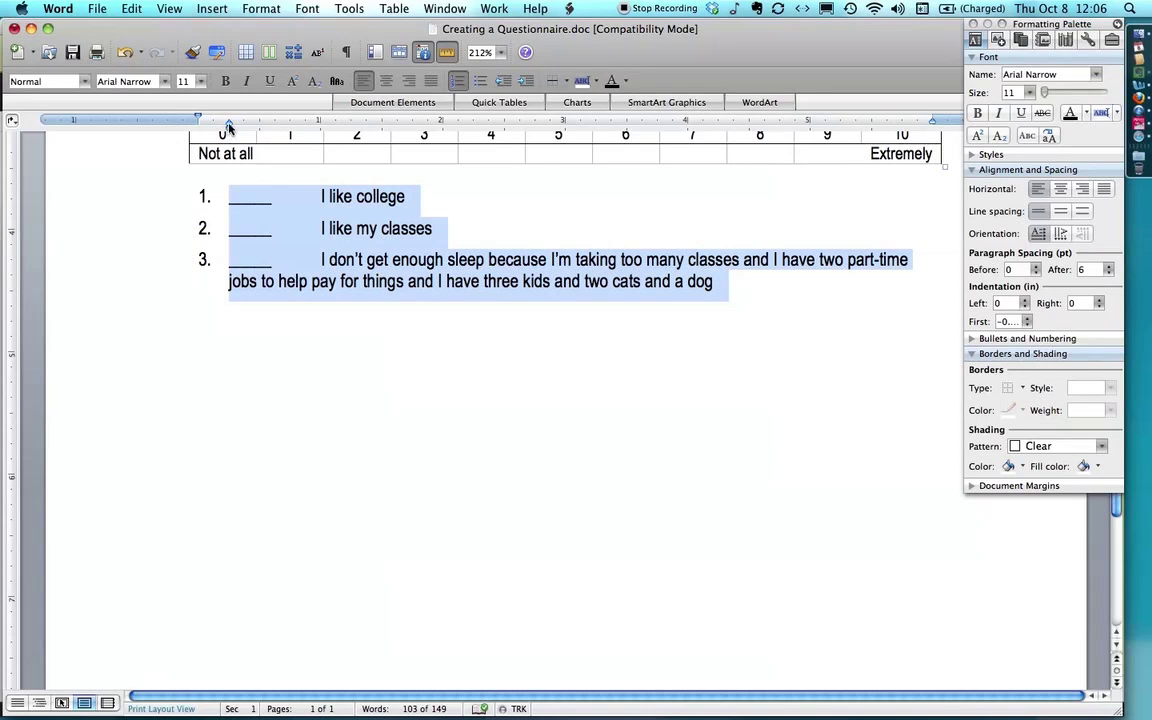
drag(228, 123, 290, 130)
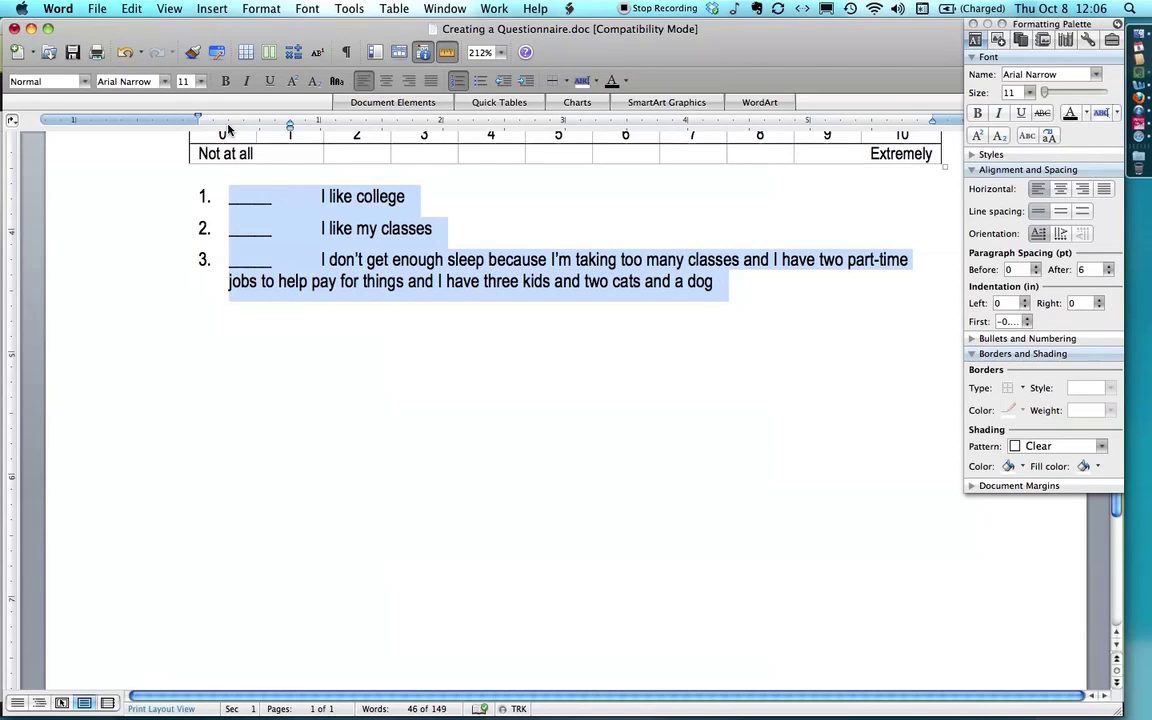
drag(228, 123, 228, 123)
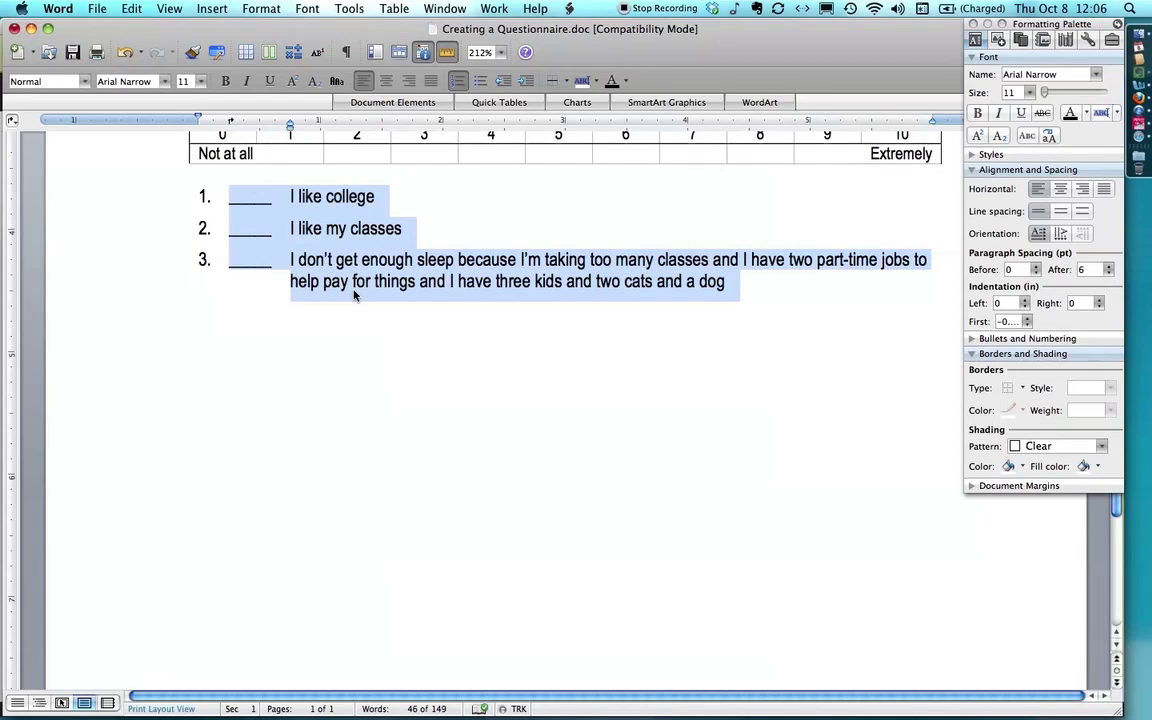
Show formatting marks to check the tabs and close the Formatting Palette
click(347, 52)
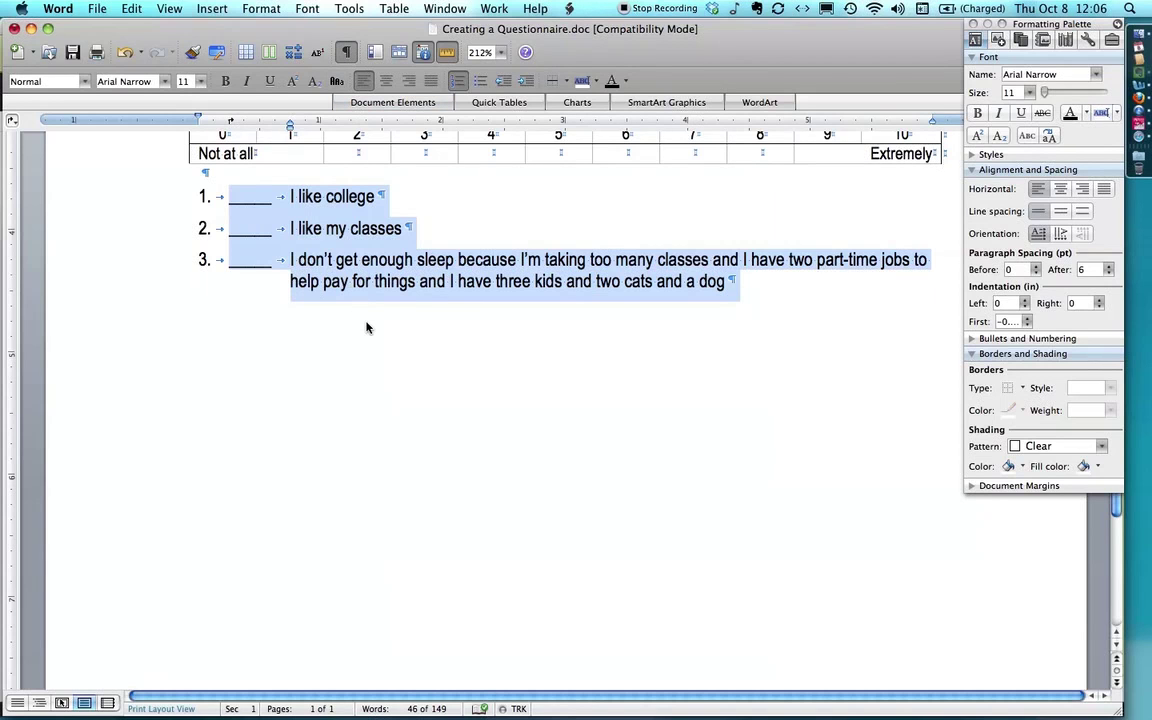
click(576, 291)
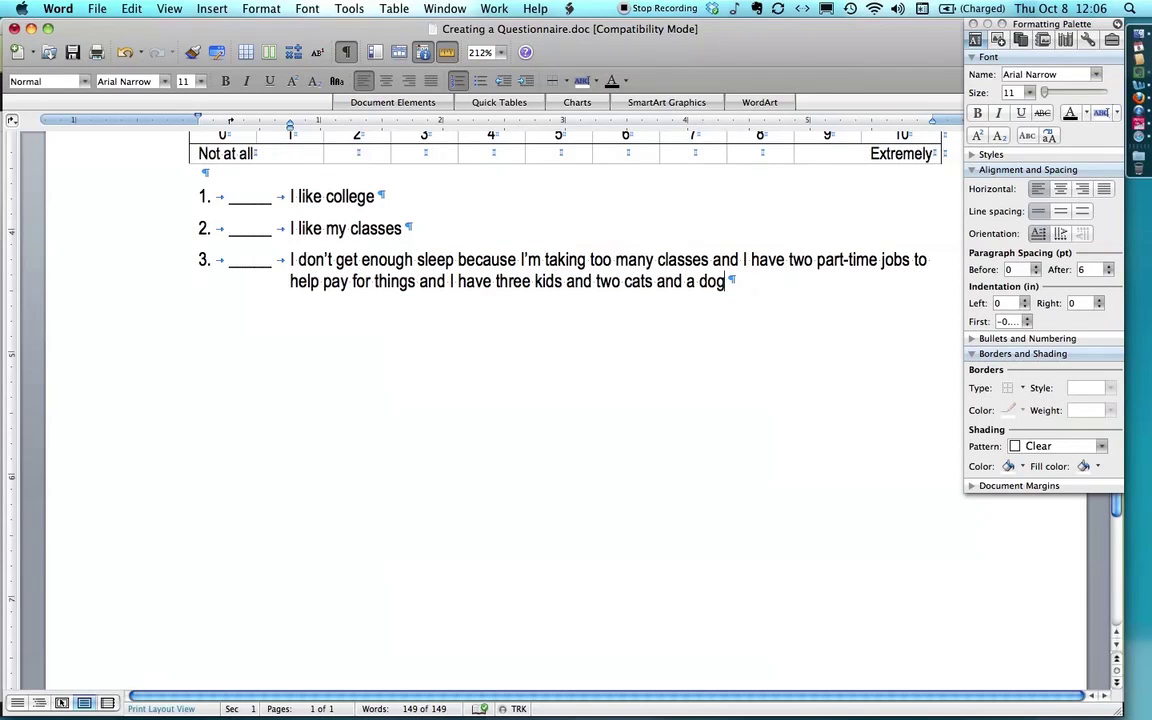
scroll(565, 400, up, 5)
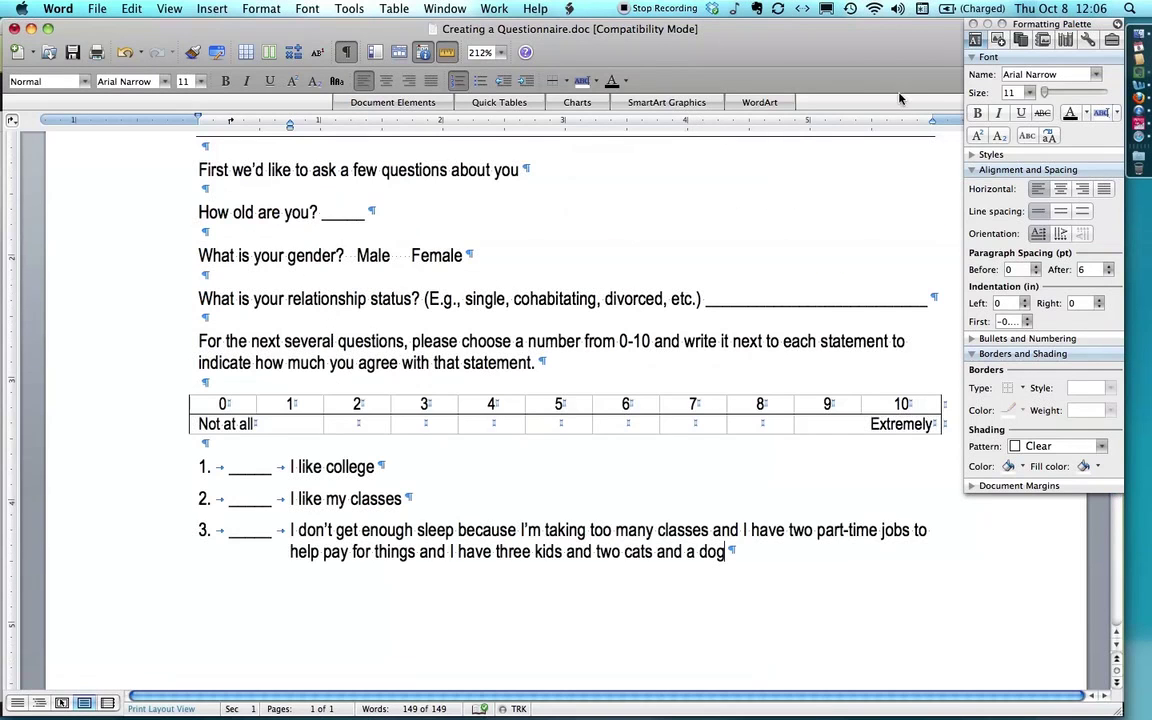
click(972, 23)
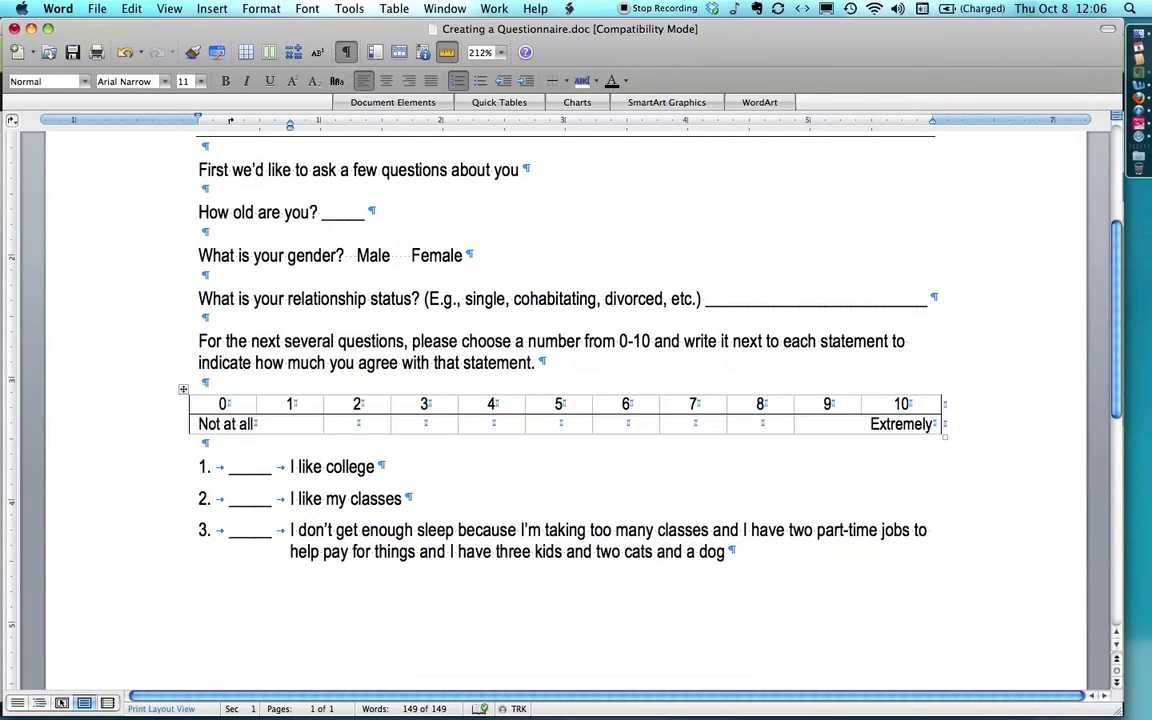
Hide formatting marks and return to the top of the questionnaire
drag(137, 464, 143, 572)
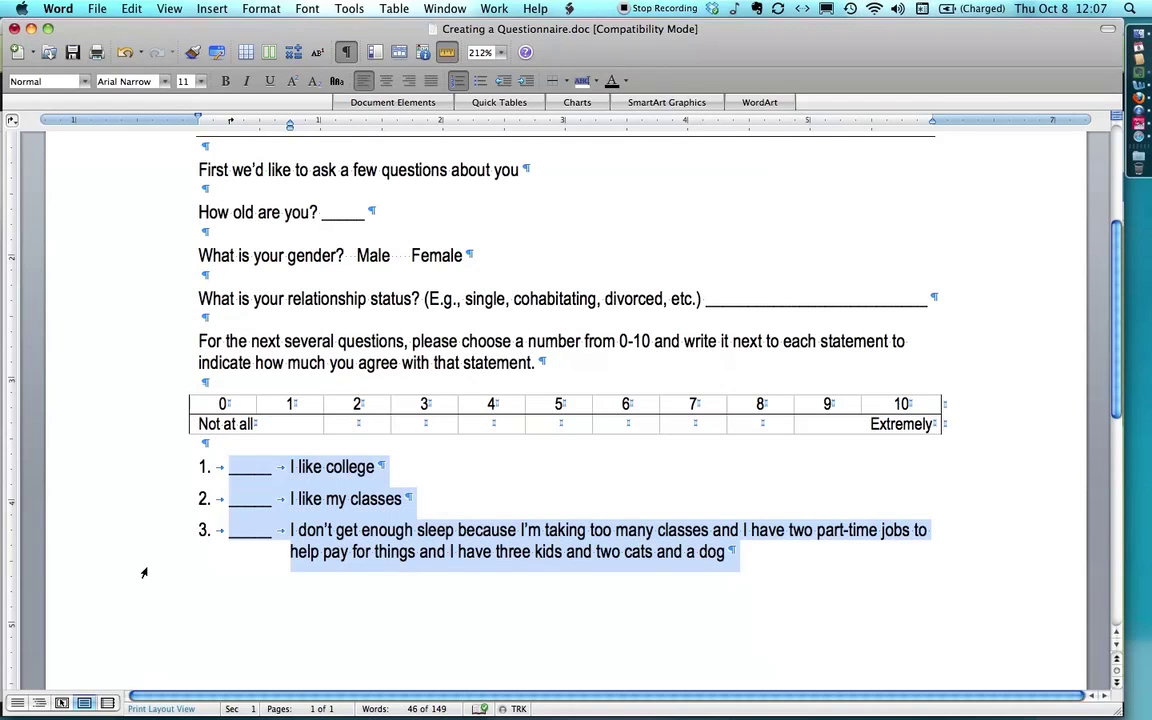
click(347, 52)
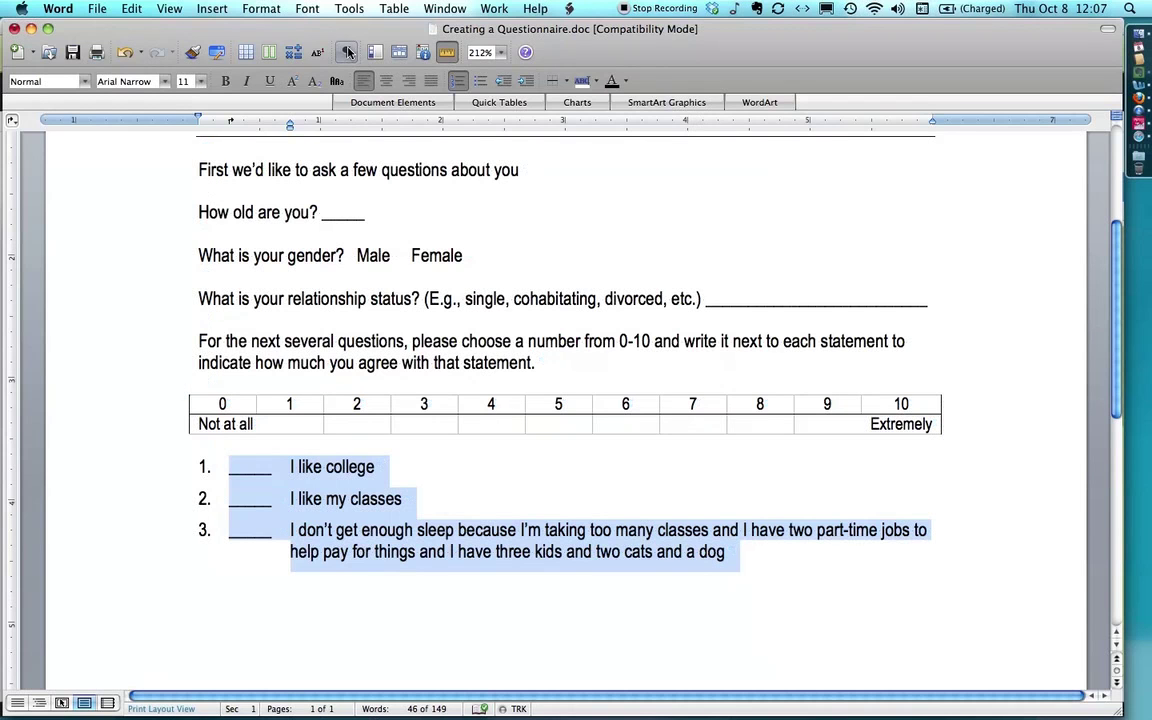
key(super+Home)
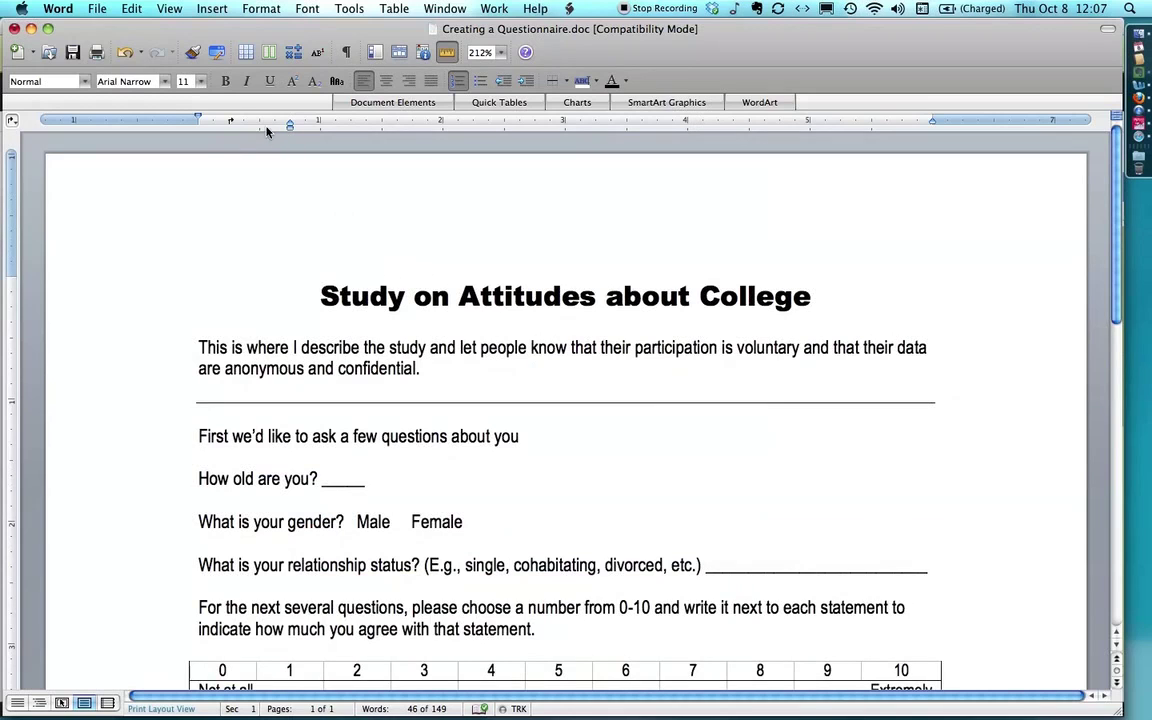